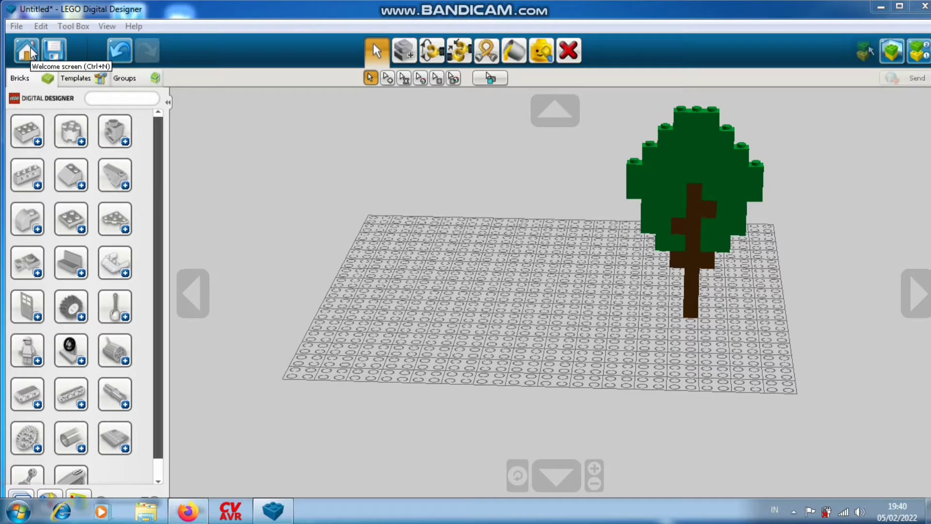
Save the tree model as POHON in the Downloads folder, and reopen POHON.lxf
left_click(26, 48)
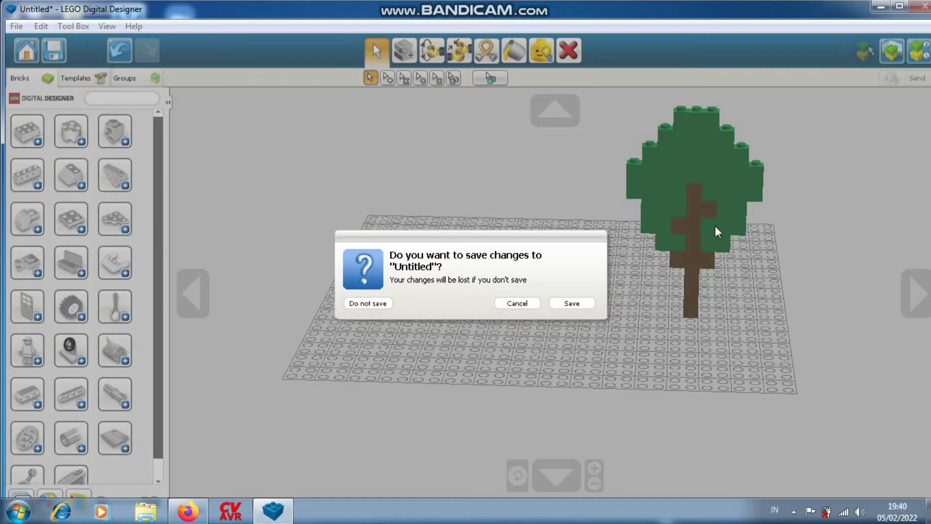
left_click(581, 304)
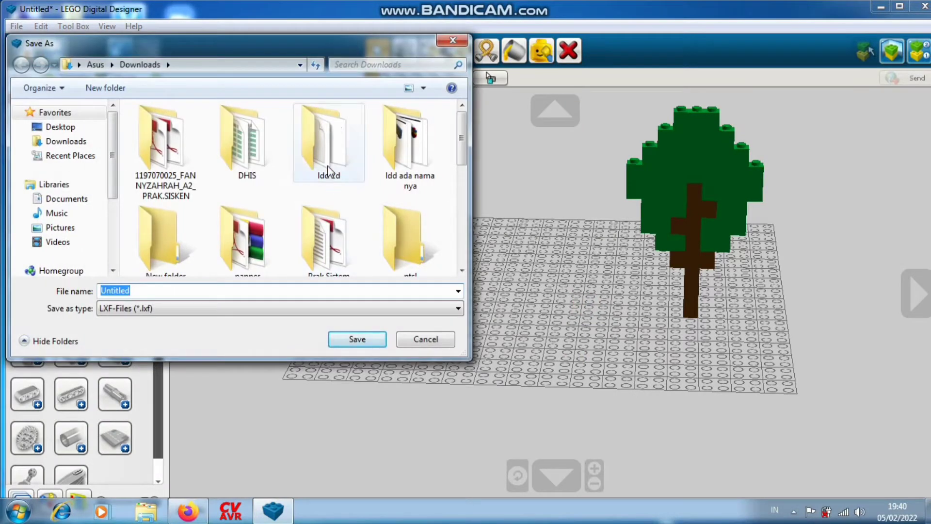
left_click(77, 144)
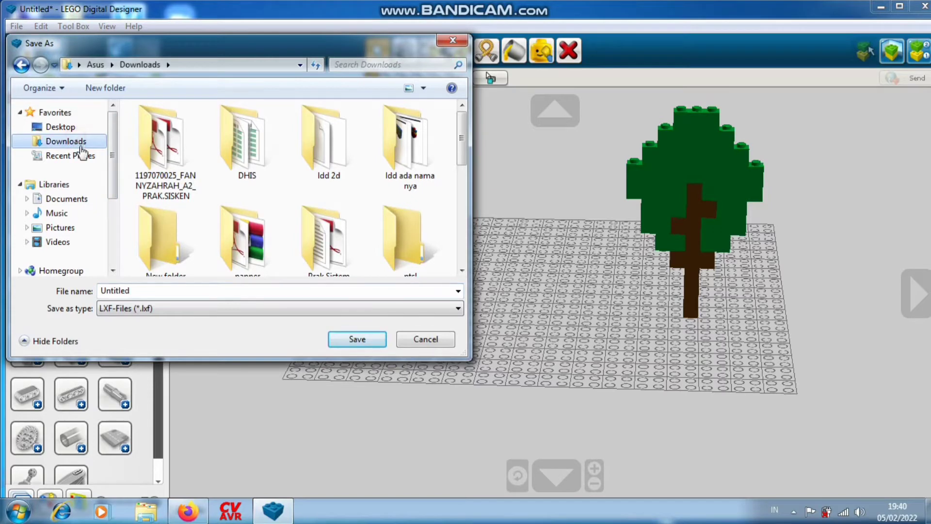
left_click(138, 291)
type("POHON")
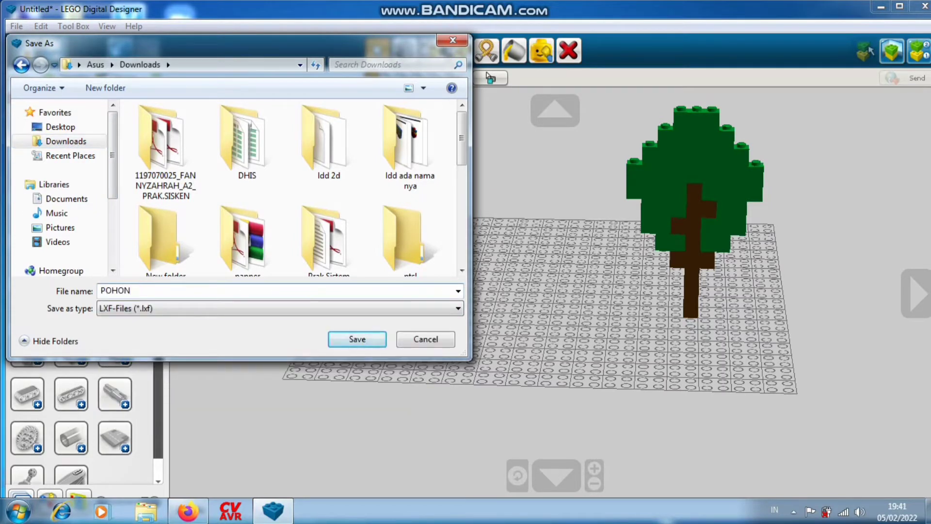
left_click(375, 346)
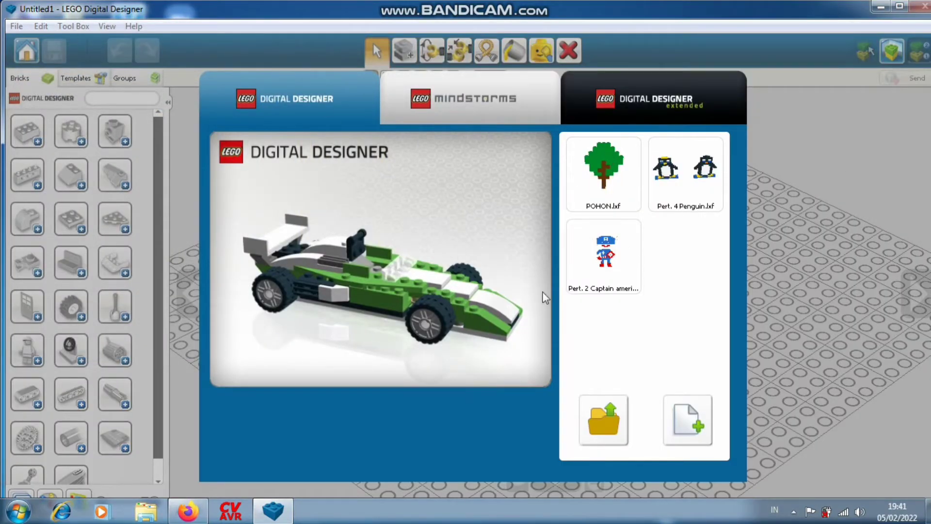
left_click(607, 156)
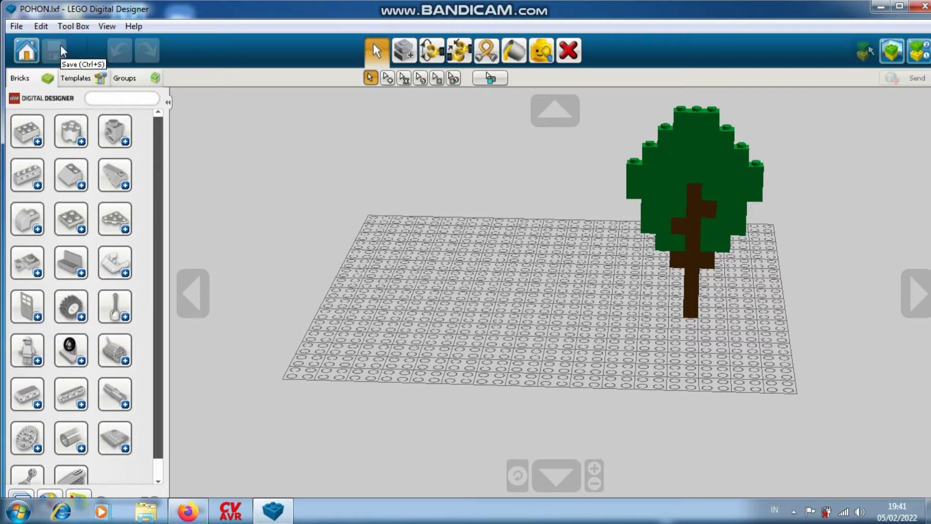
Select the tree's crown and trunk bricks one by one with the Multiple Selection tool
left_click(671, 206)
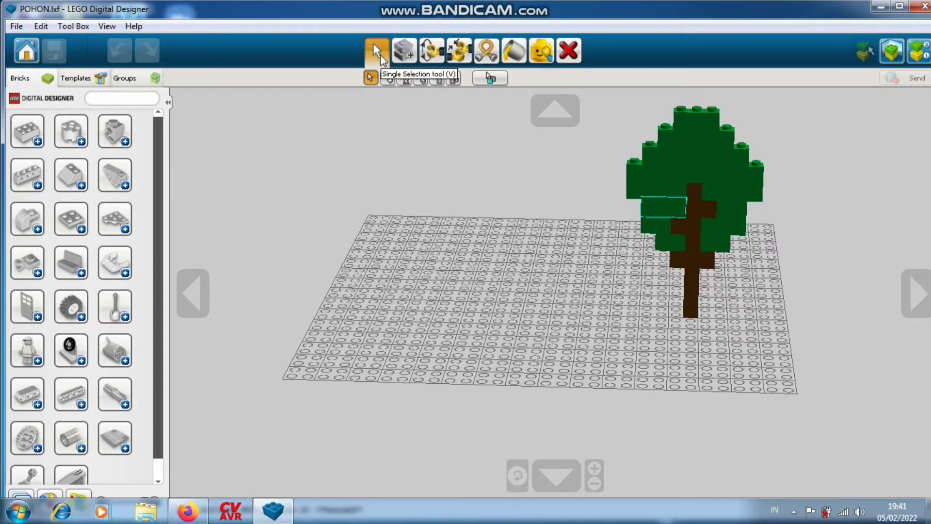
left_click(386, 80)
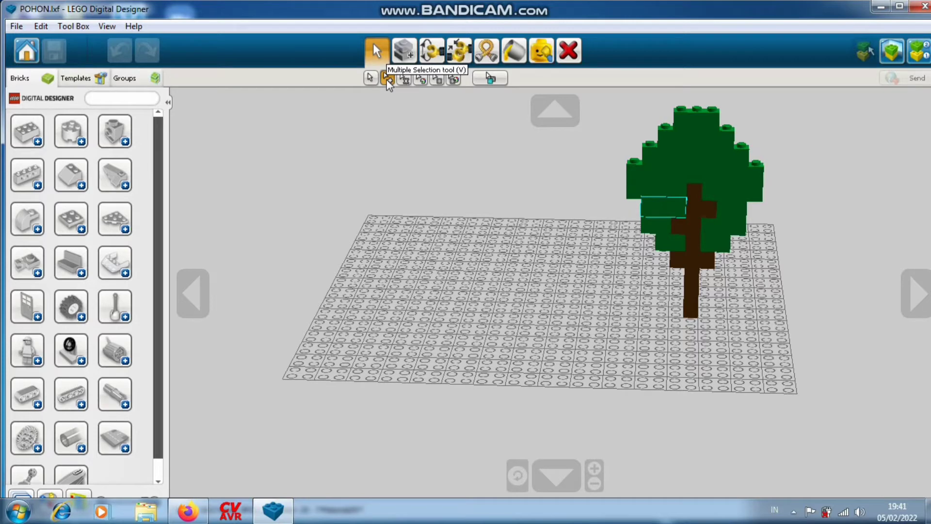
left_click(699, 203)
left_click(686, 173)
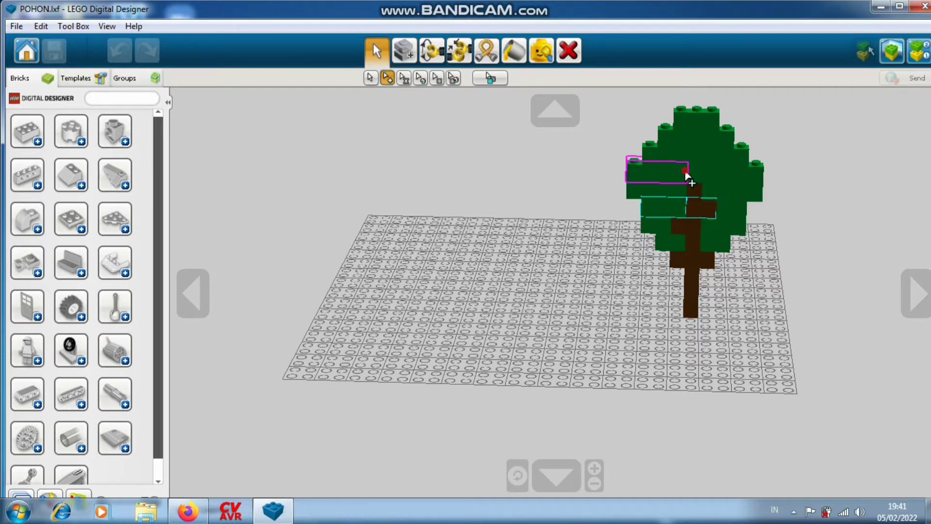
left_click(686, 141)
left_click(681, 151)
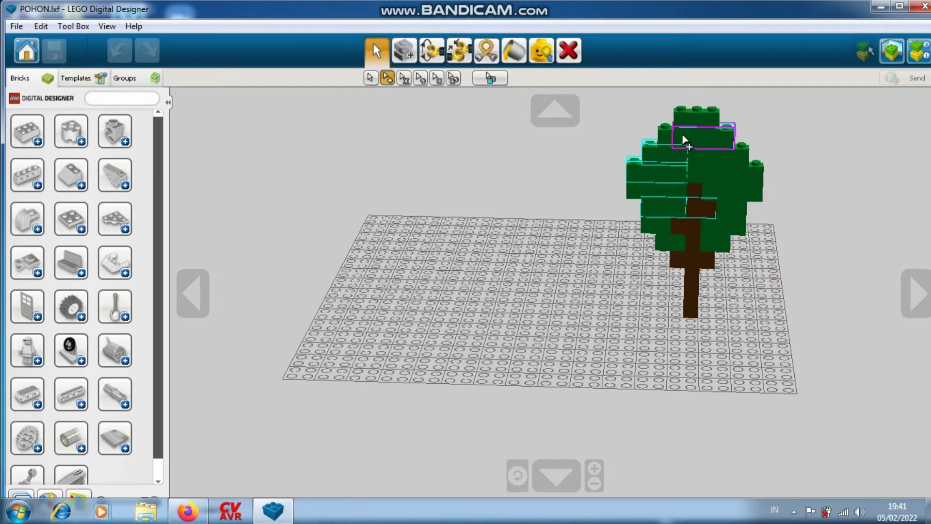
left_click(704, 122)
left_click(731, 165)
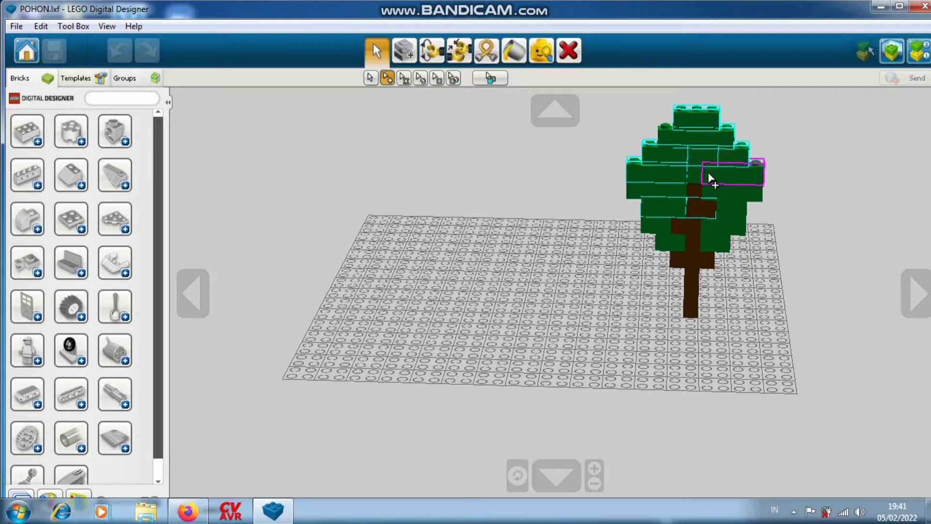
left_click(703, 176)
left_click(711, 193)
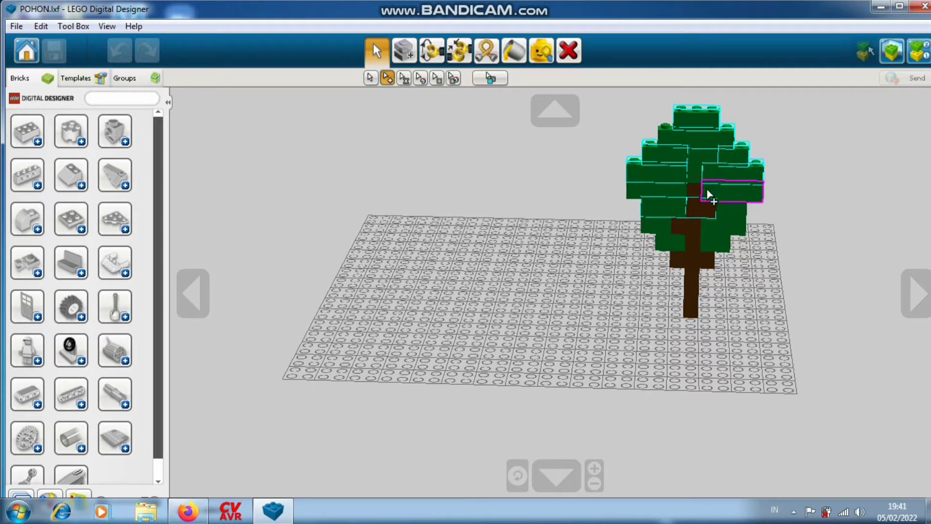
left_click(730, 226)
left_click(720, 239)
left_click(667, 240)
left_click(662, 229)
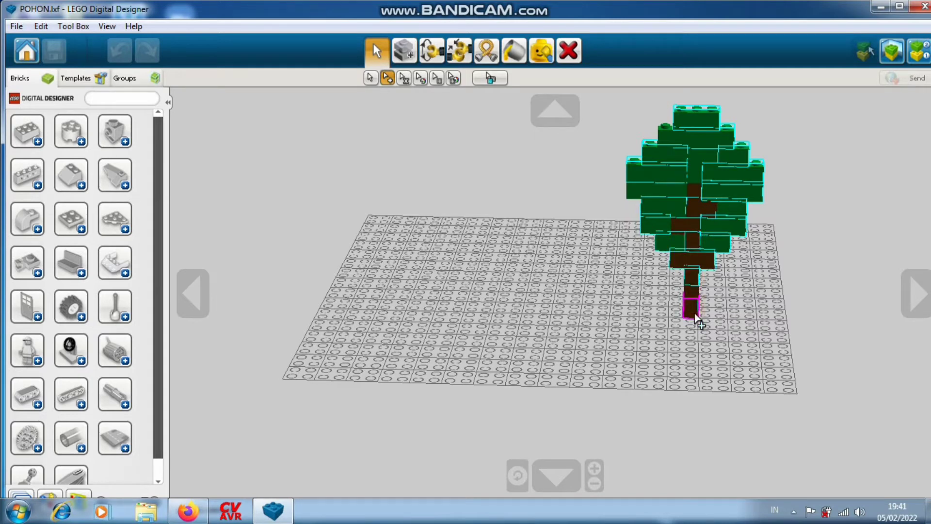
mouse_move(703, 200)
left_mouse_down()
mouse_move(558, 199)
mouse_move(695, 213)
left_mouse_up()
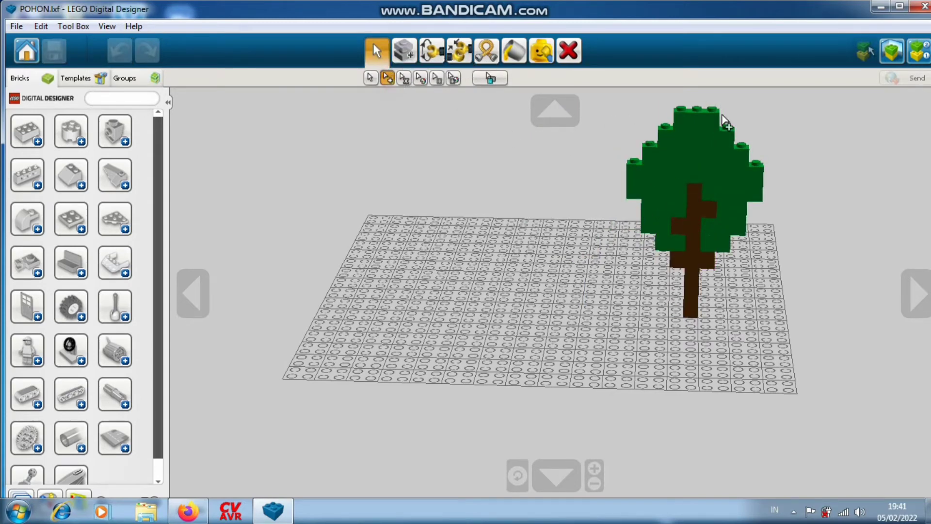
Add several bricks in the crown's upper rows to a multiple selection
left_click(708, 122)
left_click(701, 143)
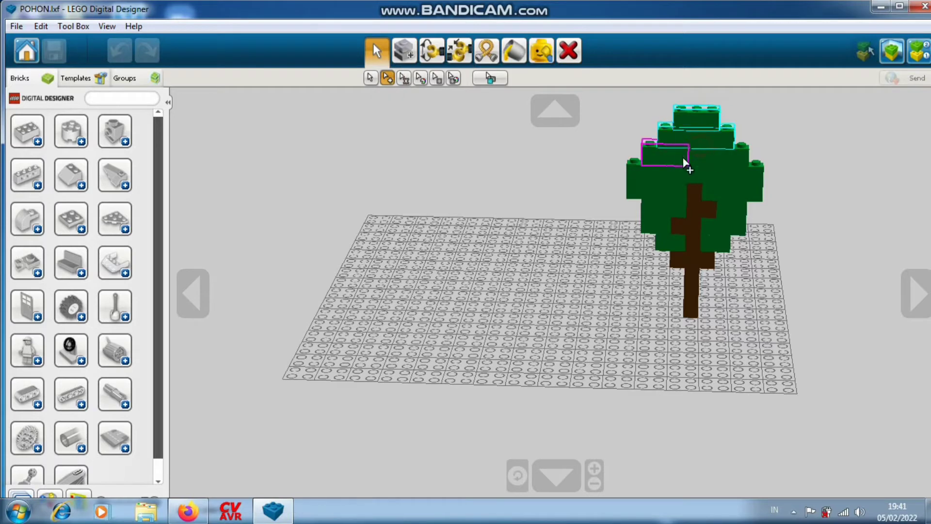
left_click(686, 166)
mouse_move(706, 160)
left_mouse_down()
mouse_move(717, 146)
mouse_move(613, 150)
mouse_move(686, 146)
mouse_move(691, 158)
left_mouse_up()
key("ctrl+s")
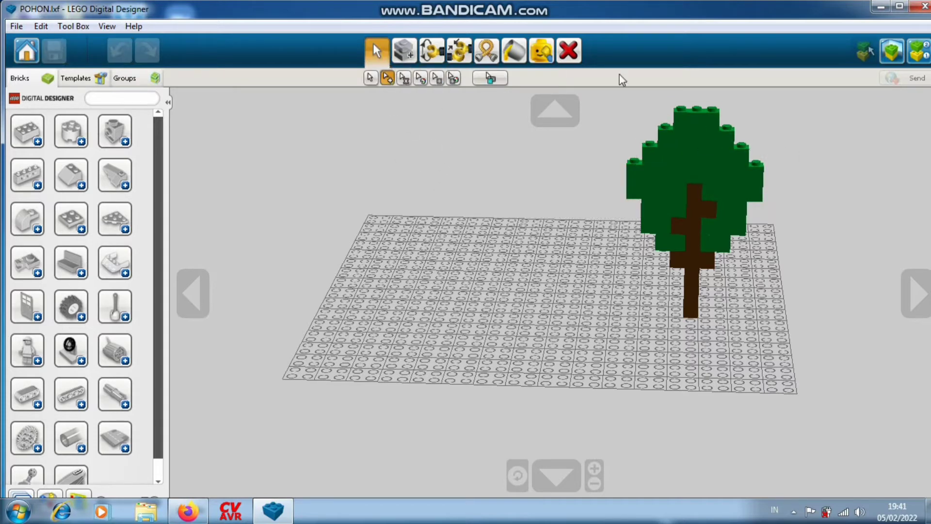
Select the whole connected tree and move it to the left side of the baseplate, undoing the stray change to the top trunk brick
left_click(403, 79)
left_click(696, 197)
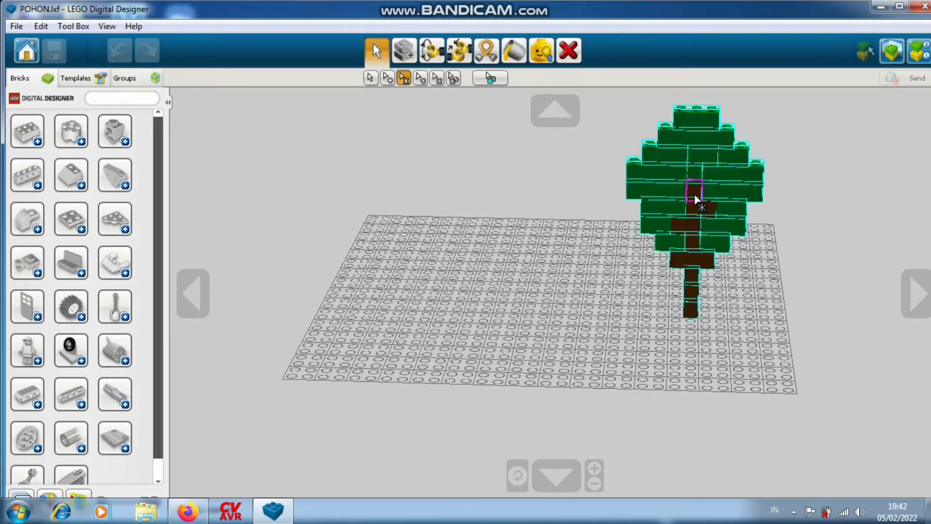
left_click_drag(697, 197, 389, 154)
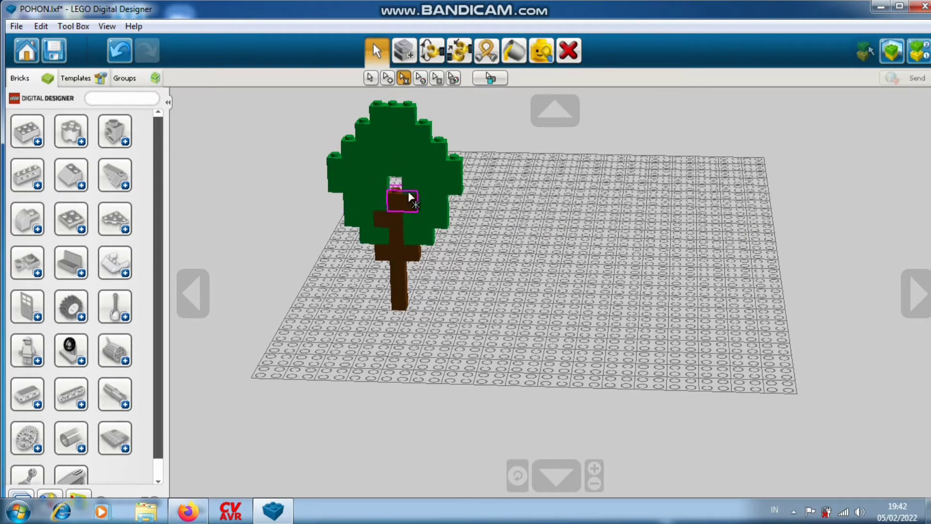
left_click(117, 53)
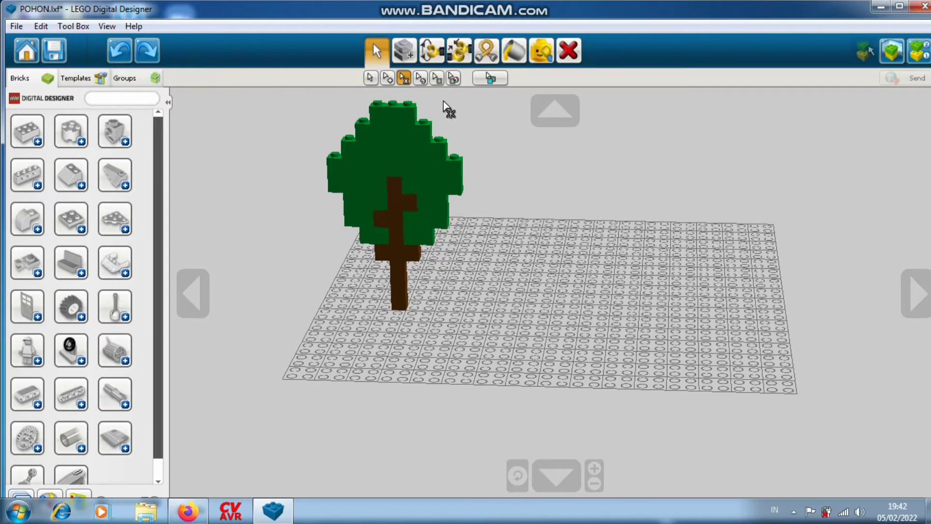
Select all green crown bricks with the Color Selection tool and try moving them off the trunk
left_click(425, 77)
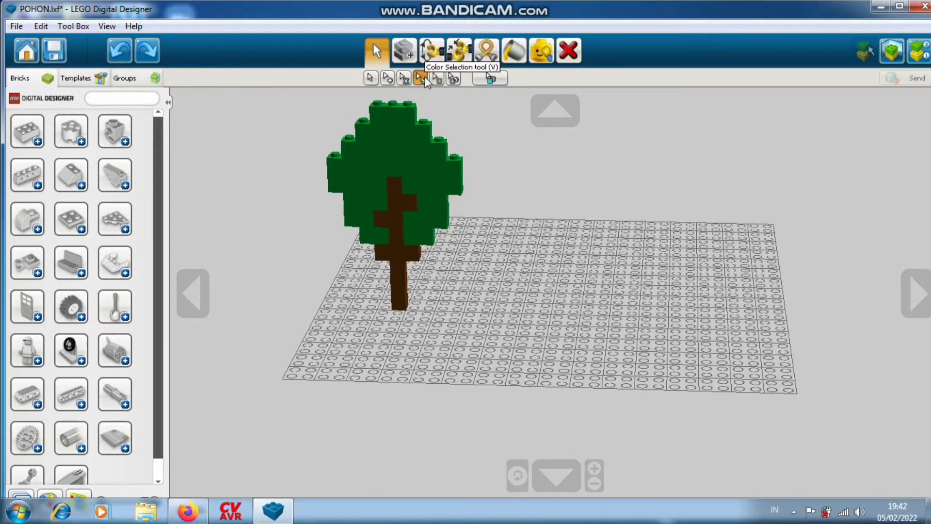
left_click(417, 126)
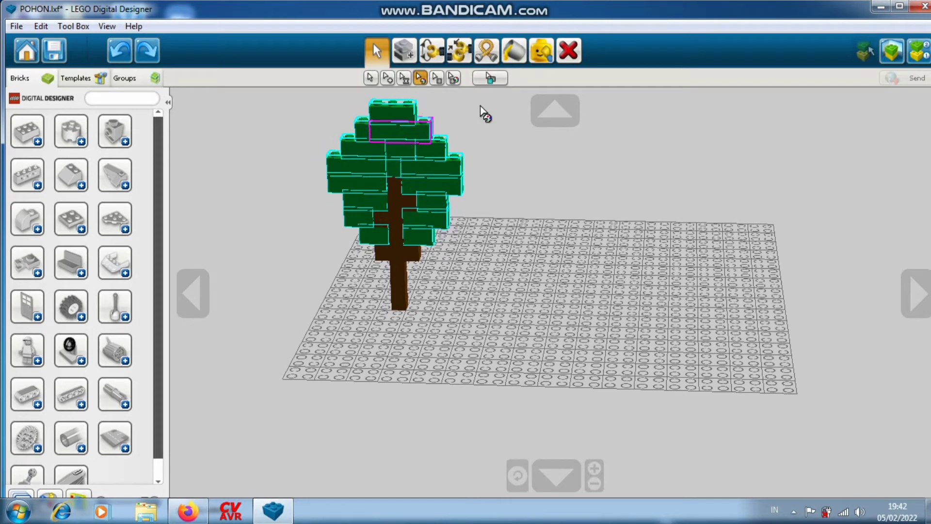
left_click(514, 51)
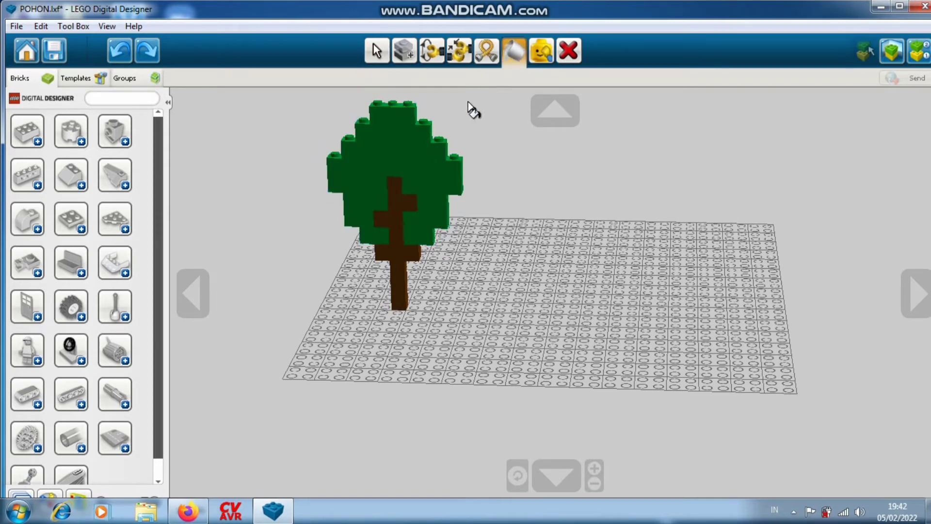
left_click(377, 50)
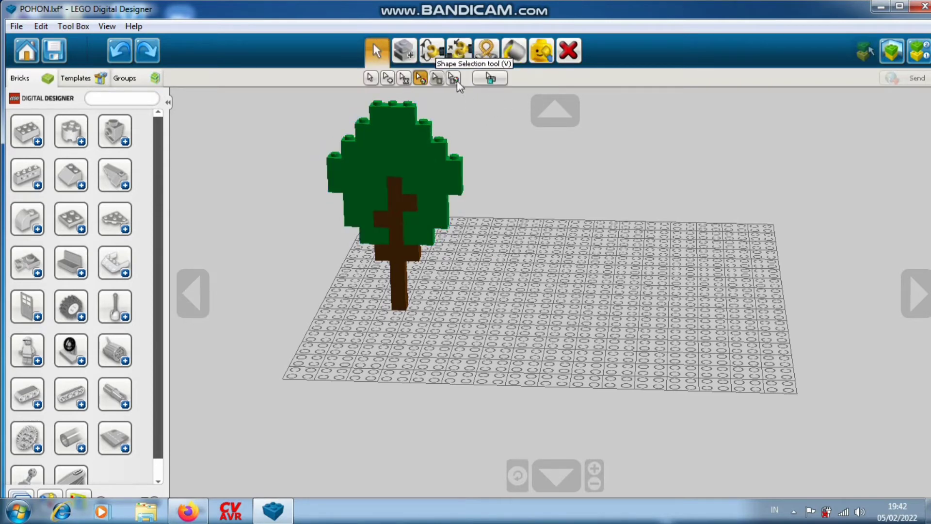
left_click(401, 158)
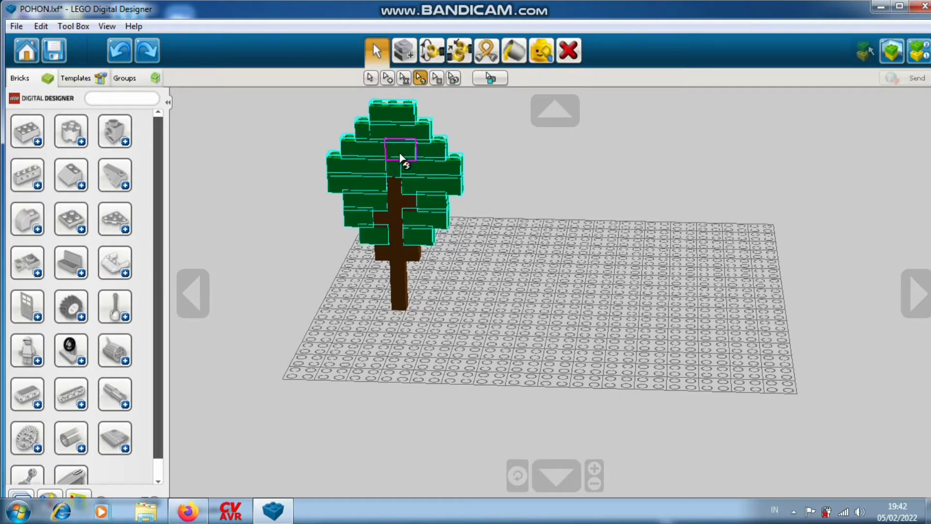
left_click_drag(403, 154, 354, 119)
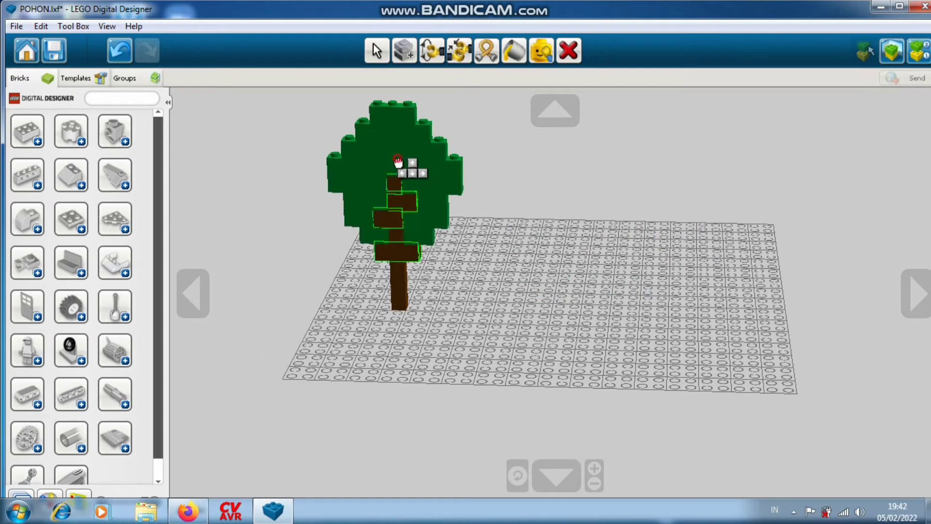
left_click(437, 78)
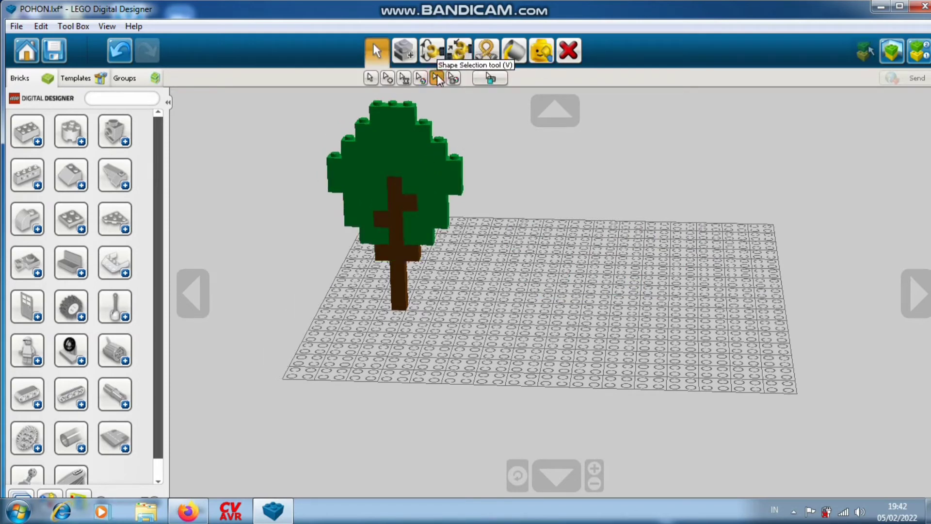
left_click(454, 79)
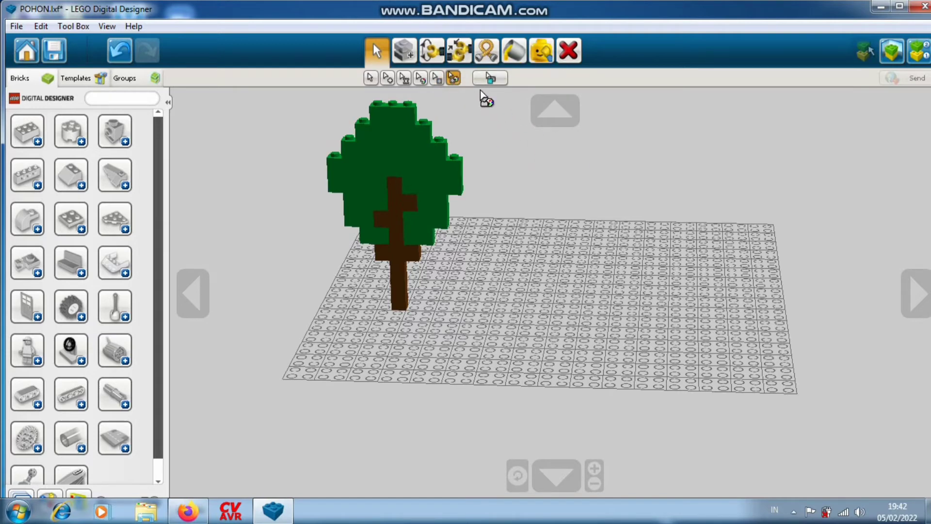
Recolour the crown's top brick purple, the third row's right end orange-brown and left end pink, and recolour the top trunk brick
left_click(513, 53)
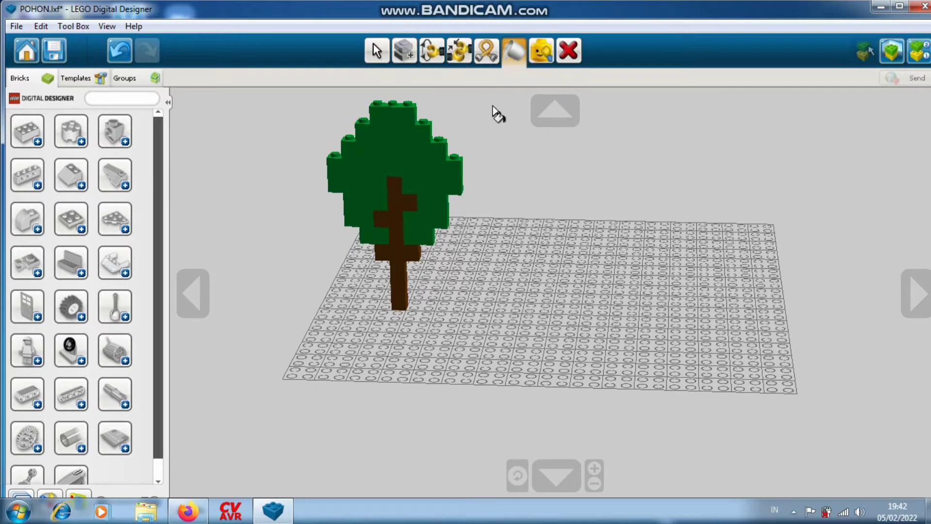
left_click(393, 114)
left_click(395, 116)
left_click(395, 119)
left_click(454, 171)
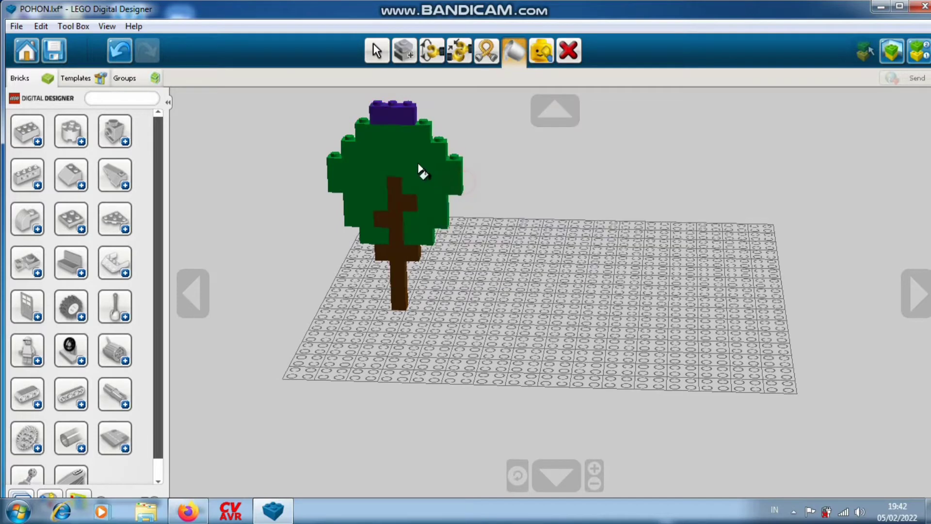
left_click(423, 164)
left_click(529, 217)
left_click(378, 163)
left_click(478, 259)
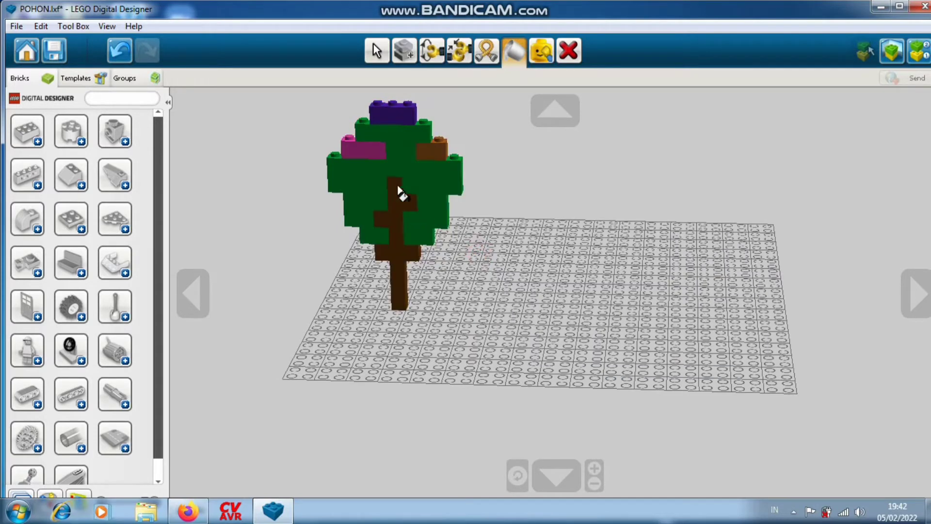
left_click(397, 190)
left_click(454, 285)
Undo the recolouring of the crown and trunk bricks
left_click(120, 52)
left_click(120, 53)
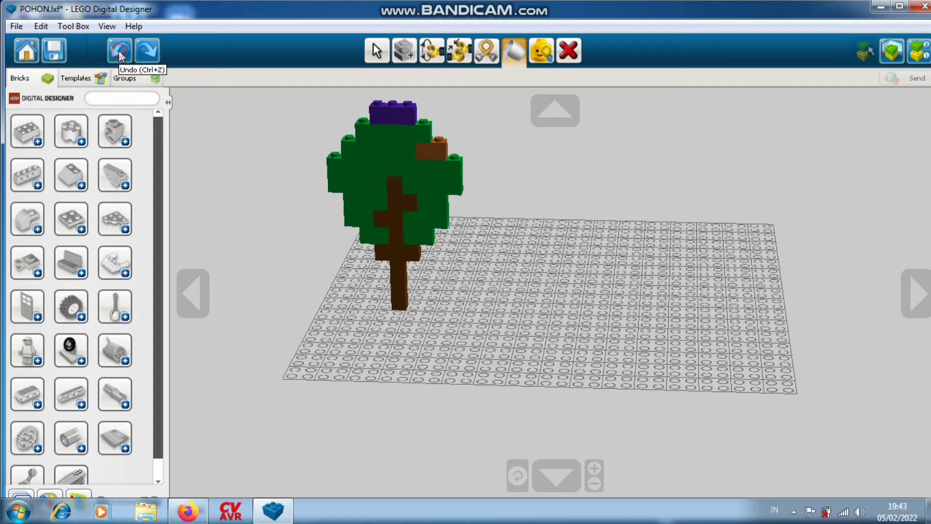
left_click(119, 50)
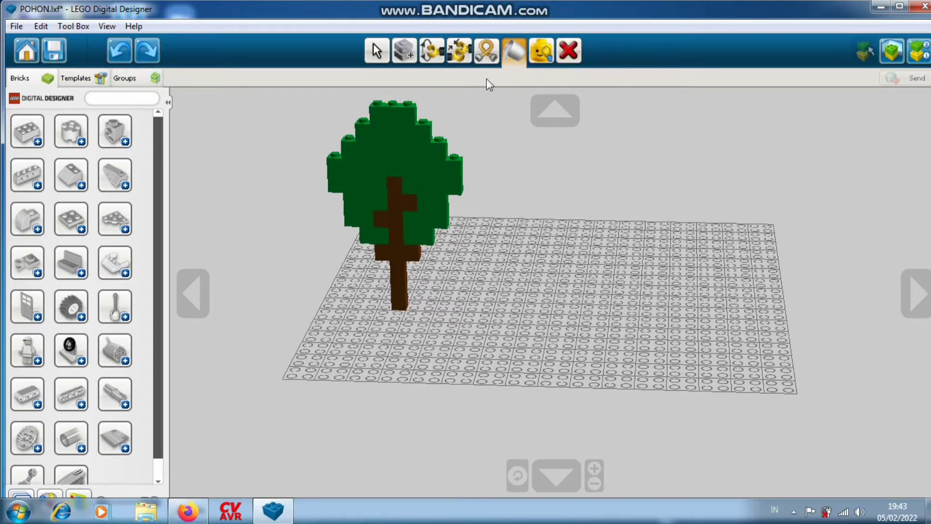
Delete the two uppermost trunk bricks and the one beneath them, and undo the last deletion
left_click(569, 51)
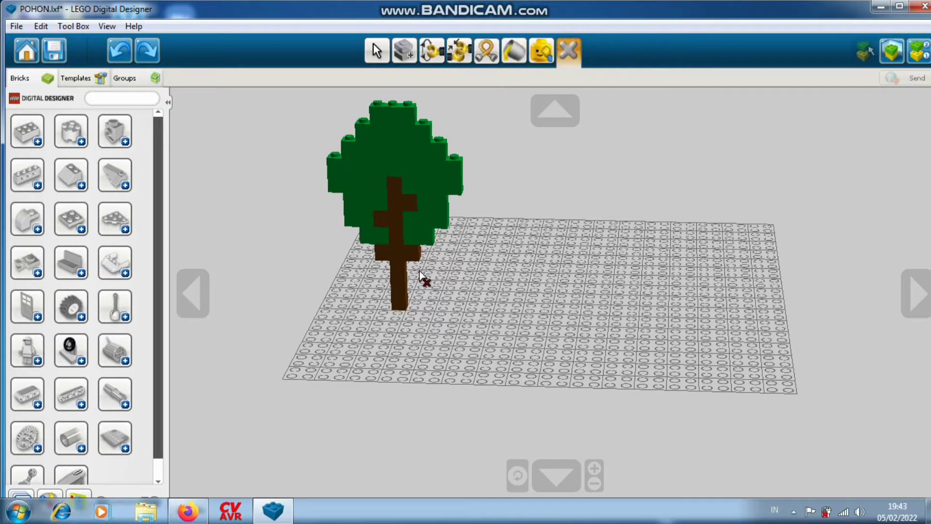
left_click(392, 184)
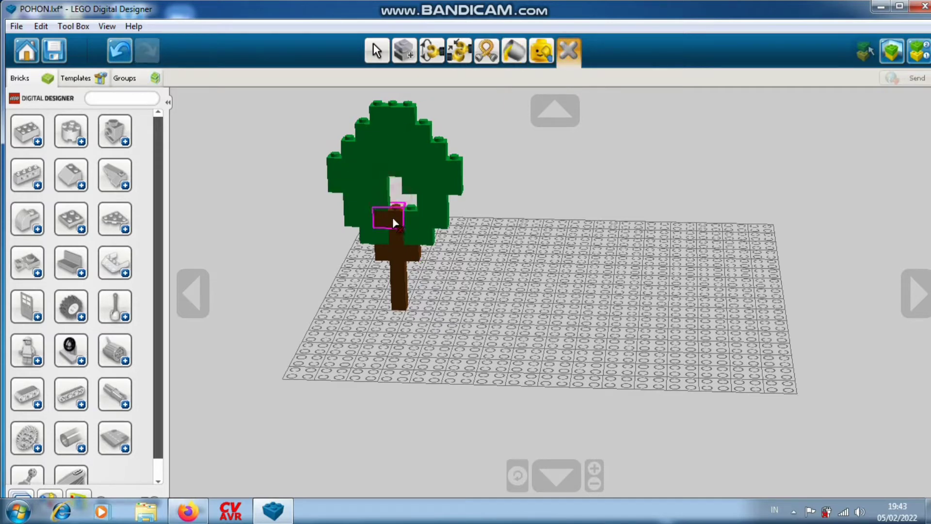
left_click(392, 217)
left_click(118, 49)
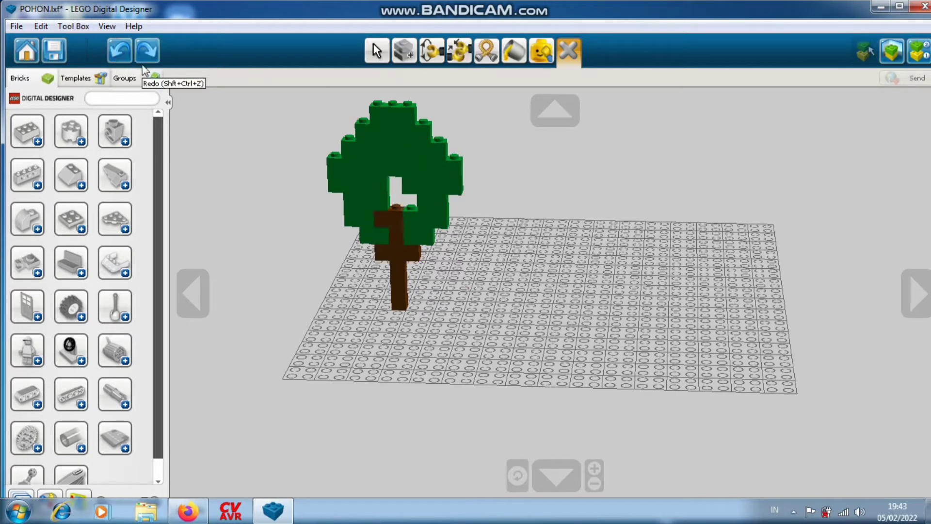
Undo the remaining trunk brick deletions and return to the single selection tool
left_click(118, 50)
left_click(117, 51)
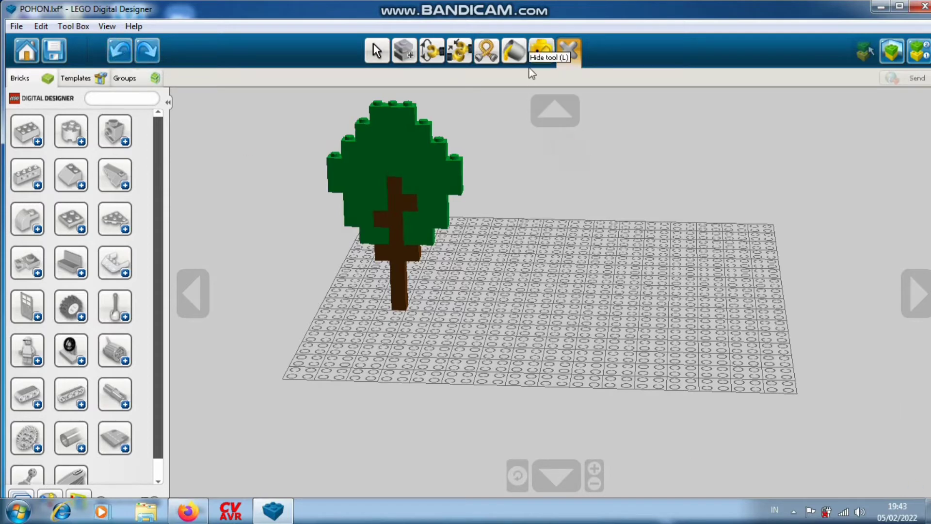
left_click(380, 50)
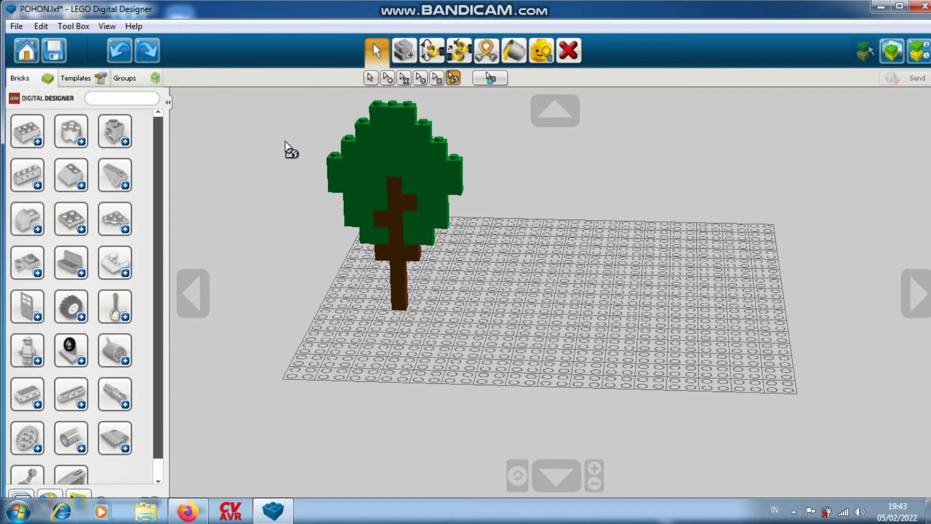
left_click(371, 78)
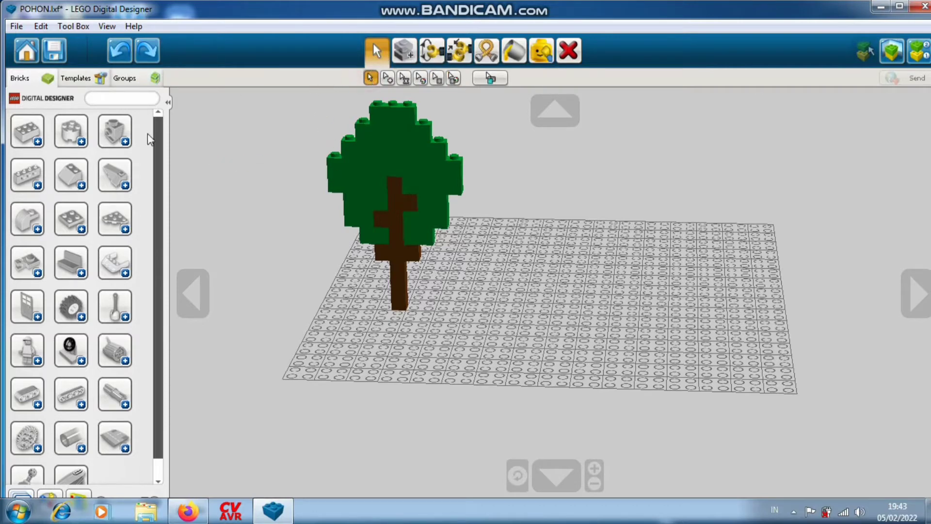
Examine the standard, round, angular and minifigure categories in the brick palette
left_click(26, 132)
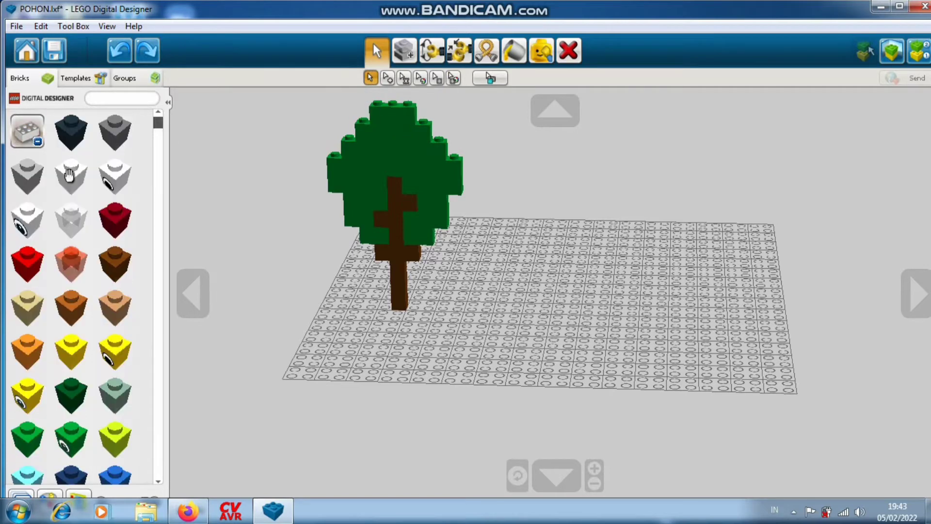
left_click(29, 129)
left_click(73, 136)
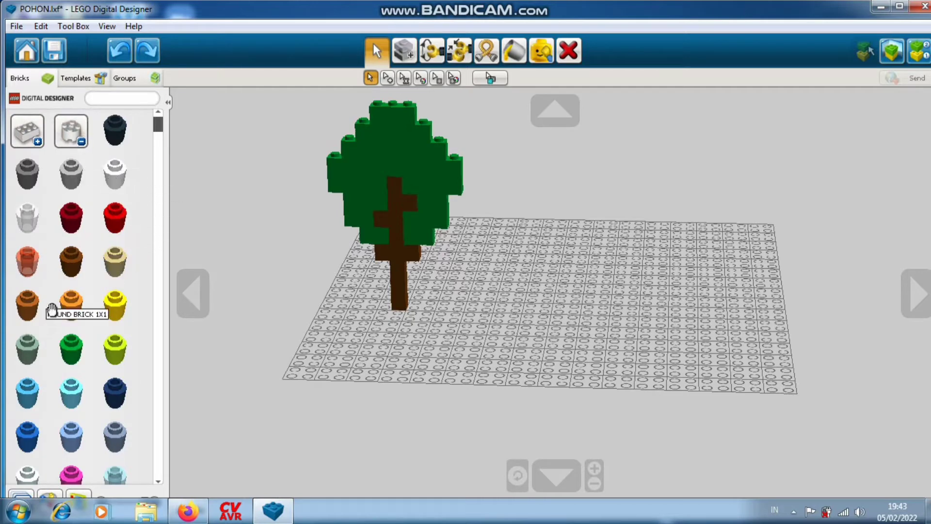
left_click(69, 135)
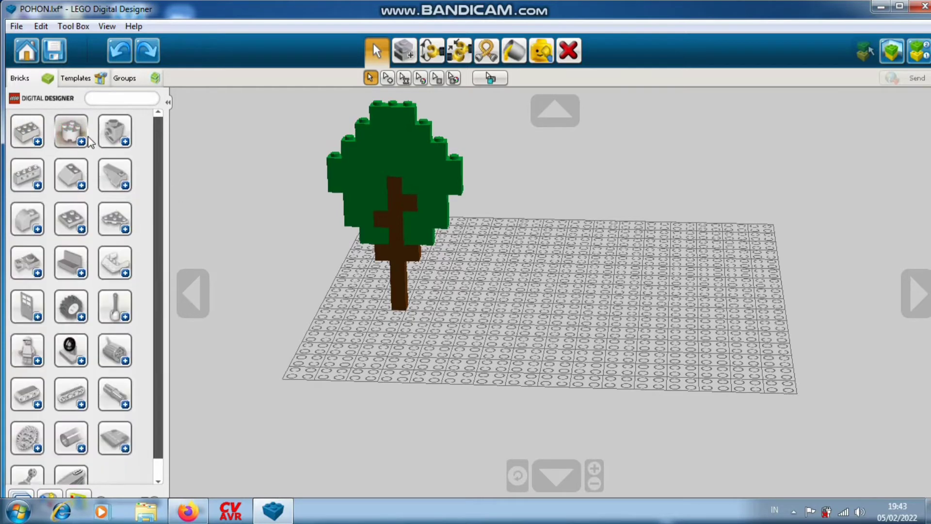
left_click(113, 127)
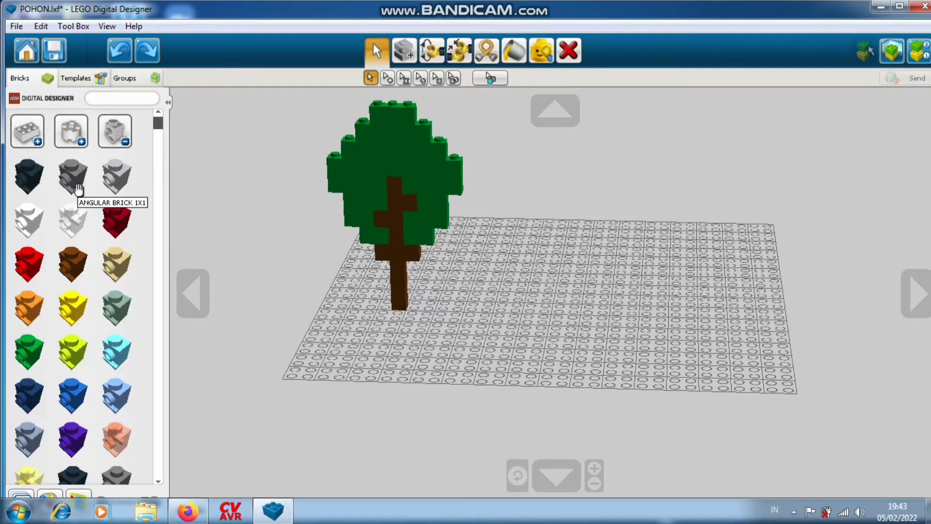
left_click(113, 130)
scroll(119, 376, "down", 1)
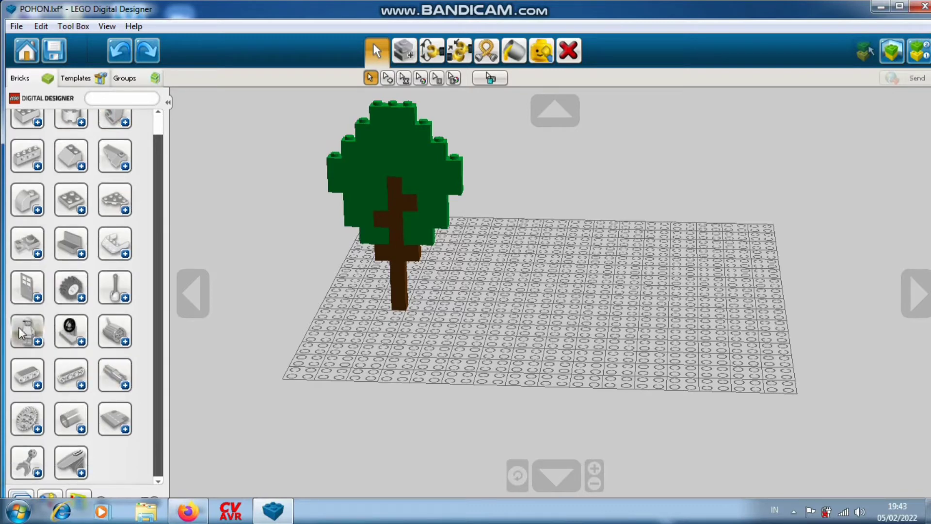
left_click(30, 336)
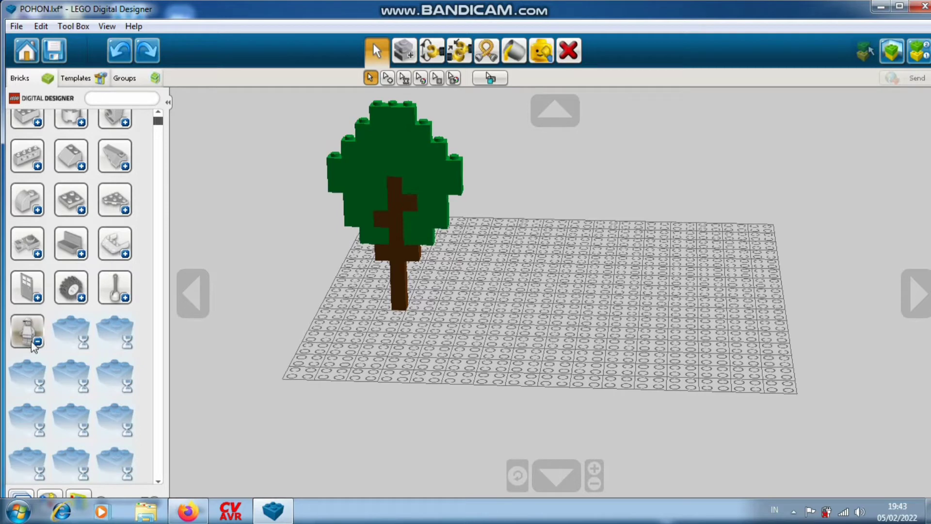
scroll(78, 372, "down", 8)
scroll(77, 368, "up", 6)
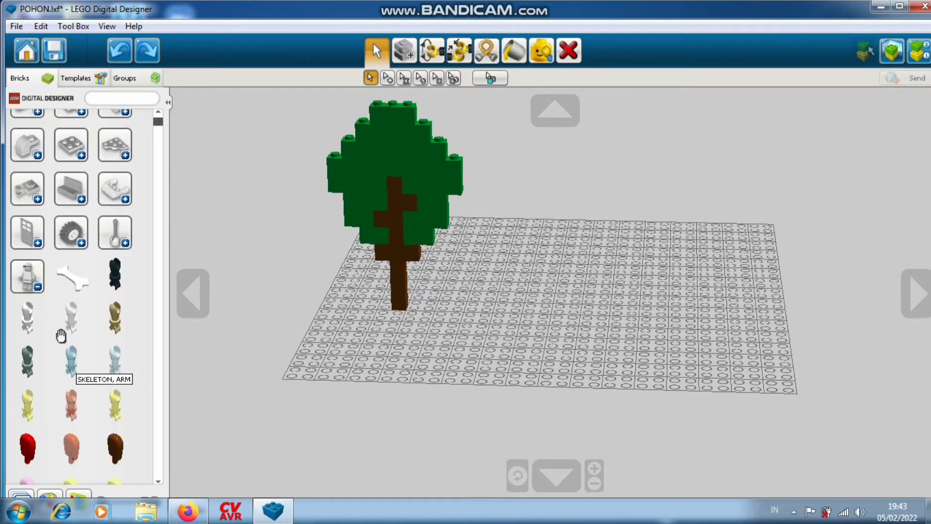
left_click(27, 276)
scroll(46, 308, "up", 1)
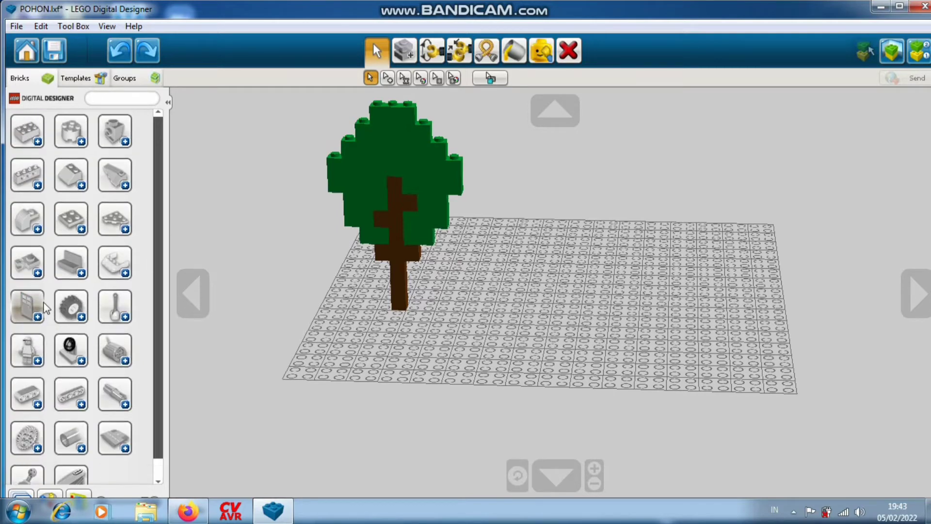
Find a minifigure torso by searching for UPPER and place the black one with yellow stripes and yellow hands in front of the tree
left_click(118, 94)
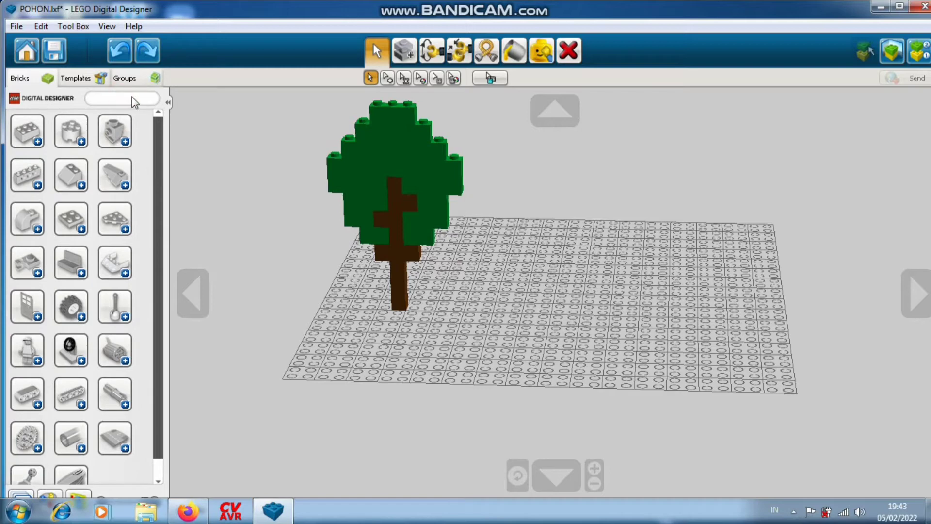
left_click(128, 101)
type("UPPER")
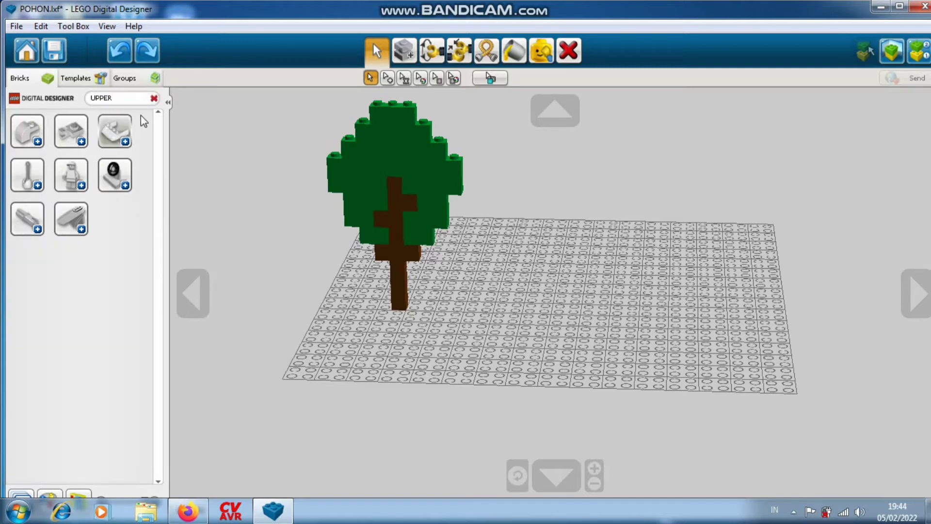
left_click(74, 167)
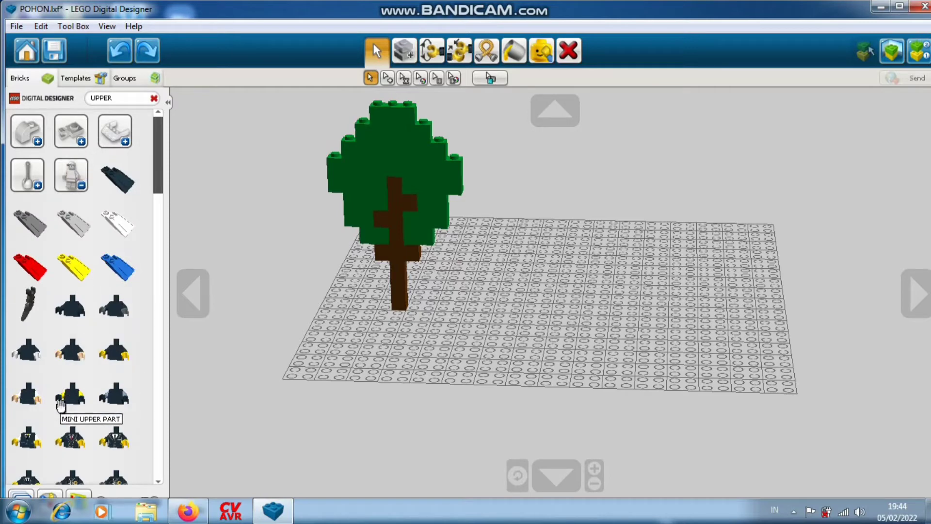
scroll(73, 413, "down", 2)
scroll(36, 449, "down", 3)
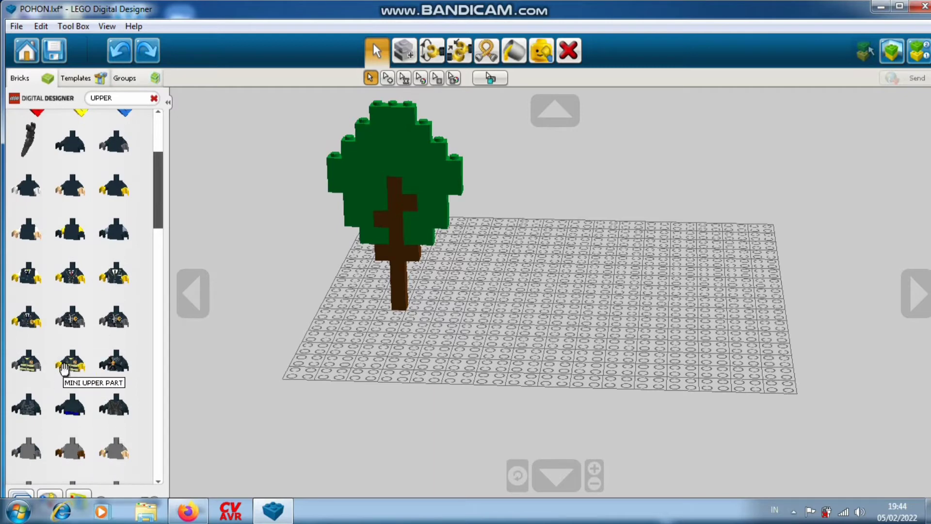
left_click(67, 369)
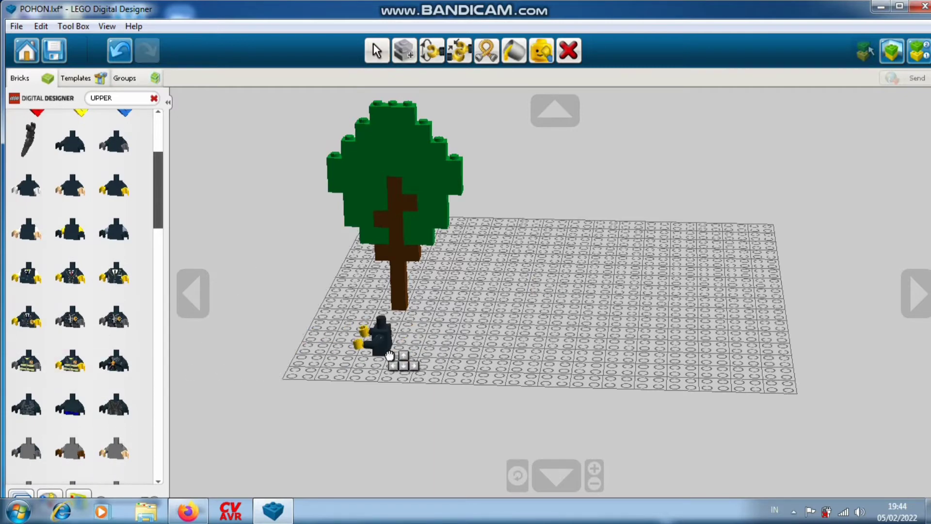
left_click(523, 344)
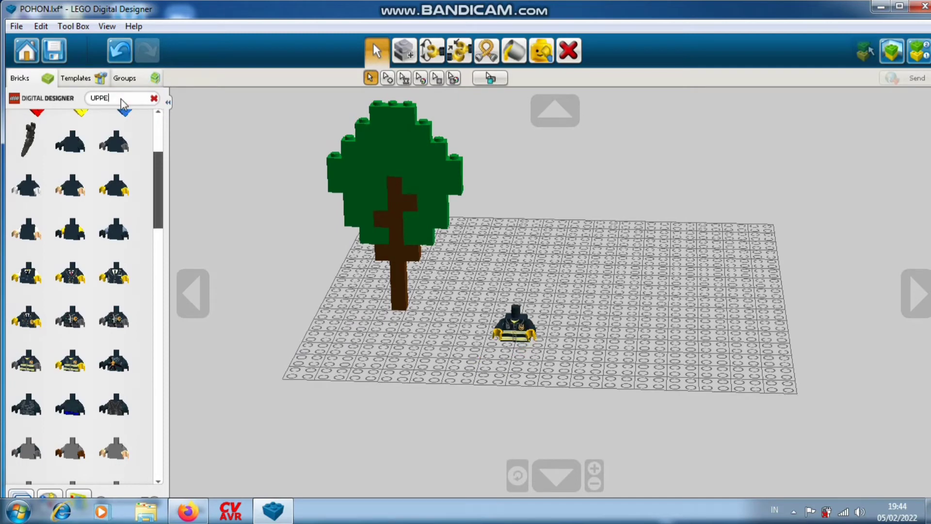
Search for LOWER and bring a pair of black printed minifigure legs over the baseplate beside the torso
key("BackSpace")
key("BackSpace")
key("BackSpace")
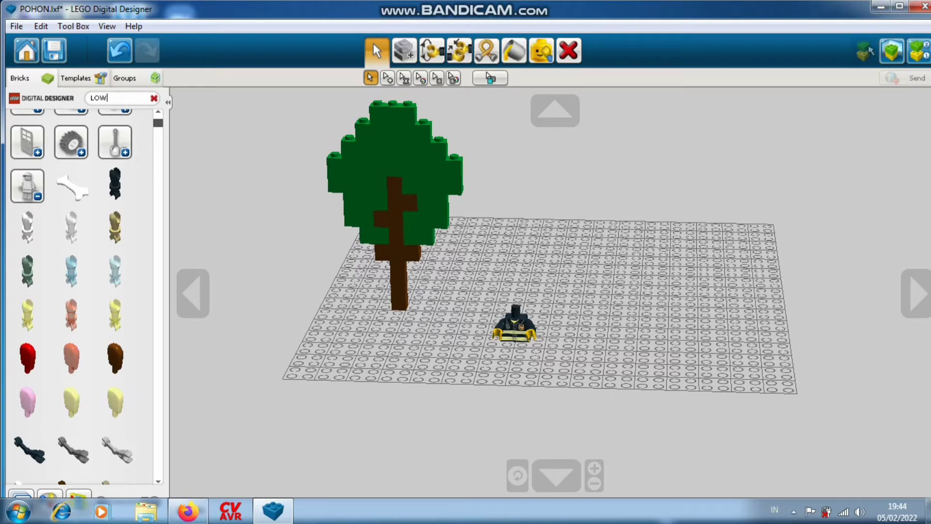
type("ER")
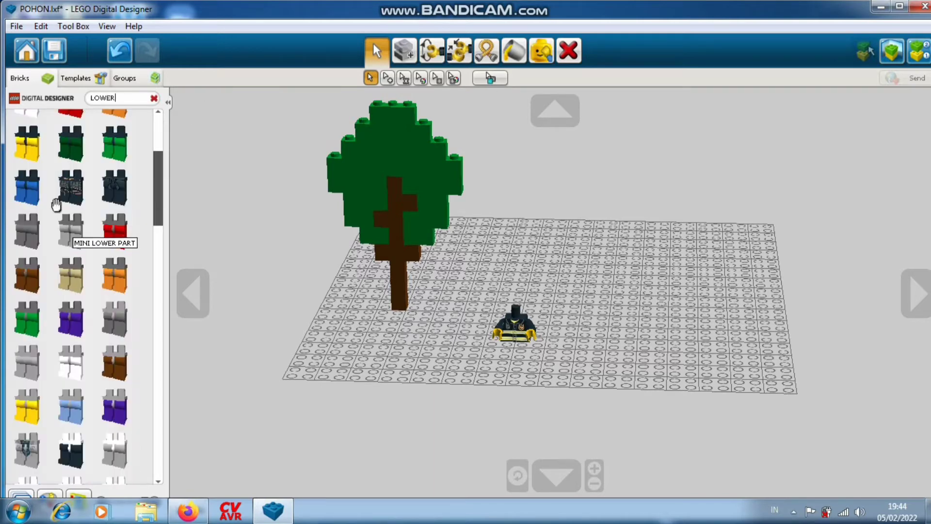
left_click(115, 187)
left_click(592, 322)
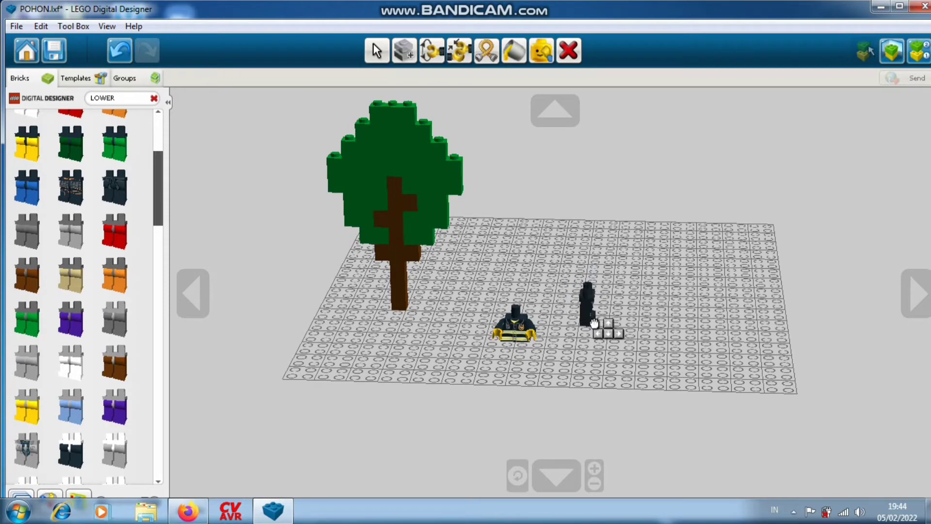
Turn the held legs sideways until their printed side faces the front like the torso
key("Right")
key("Right")
key("Right")
key("Right")
key("Right")
key("Right")
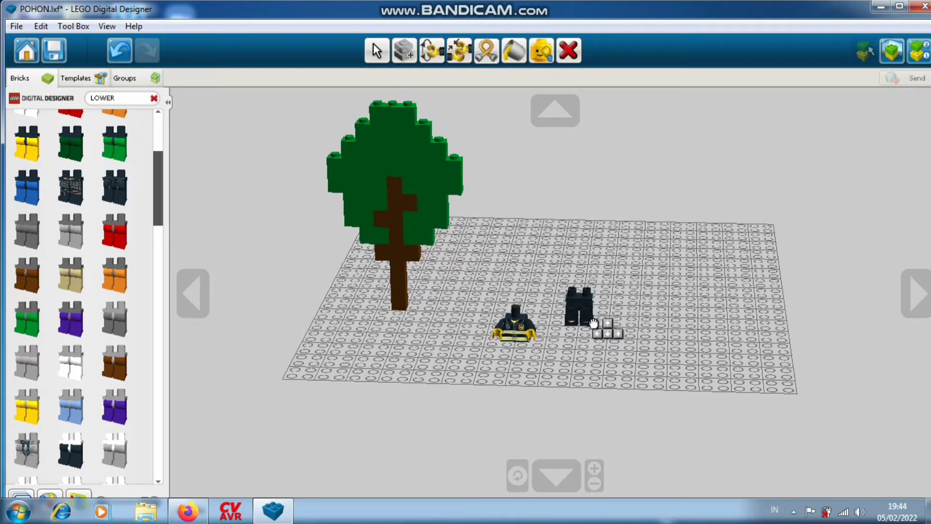
key("Right")
key("Right")
key("Right")
key("Right")
key("Right")
key("Right")
key("Right")
key("Right")
key("Right")
key("Right")
key("Right")
key("Right")
key("Right")
key("Right")
key("Right")
key("Right")
key("Right")
key("Right")
key("Right")
key("Right")
key("Right")
key("Right")
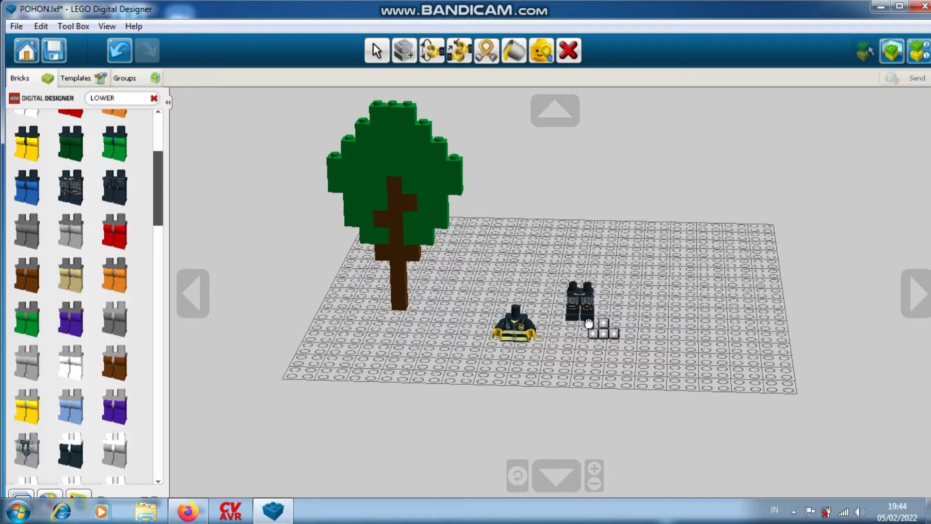
Tilt the held legs round until they stand upright again and place them on the baseplate to the right of the torso
key("Up")
key("Up")
key("Up")
key("Up")
key("Up")
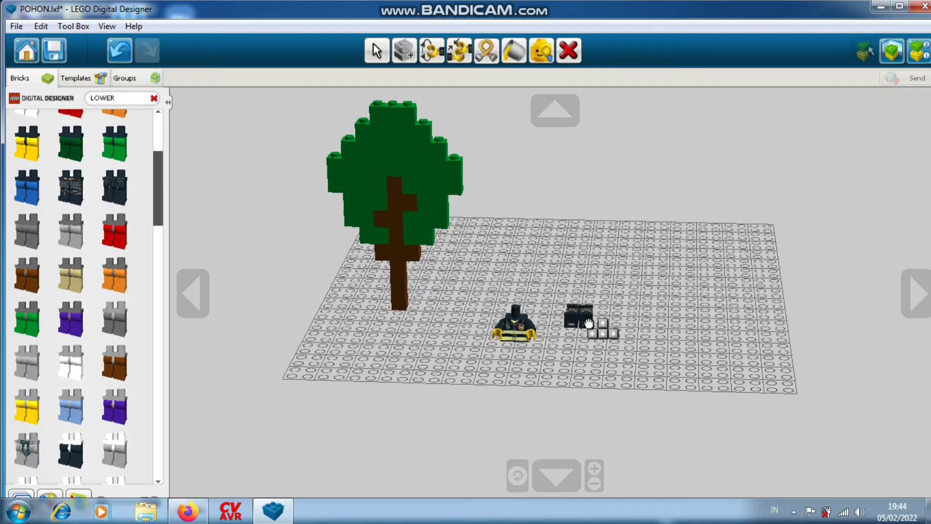
key("Up")
key("Up")
key("Up")
key("Up")
key("Up")
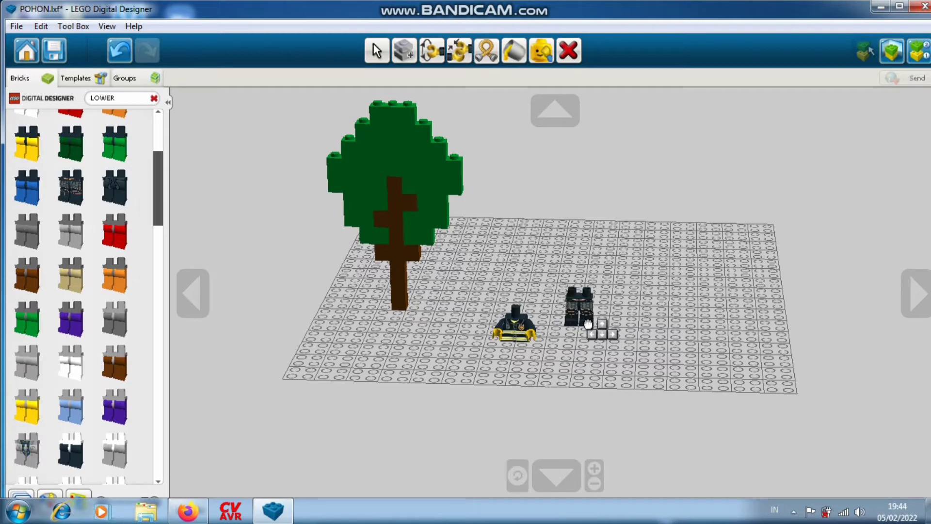
left_click(614, 333)
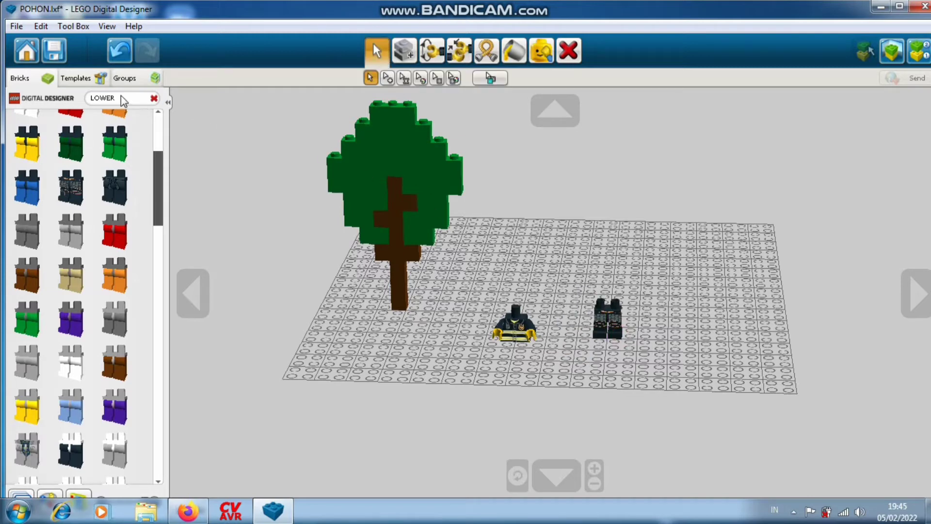
Search for HEAD and attach a light skin-coloured minifigure head with a printed face to the torso
key("BackSpace")
key("BackSpace")
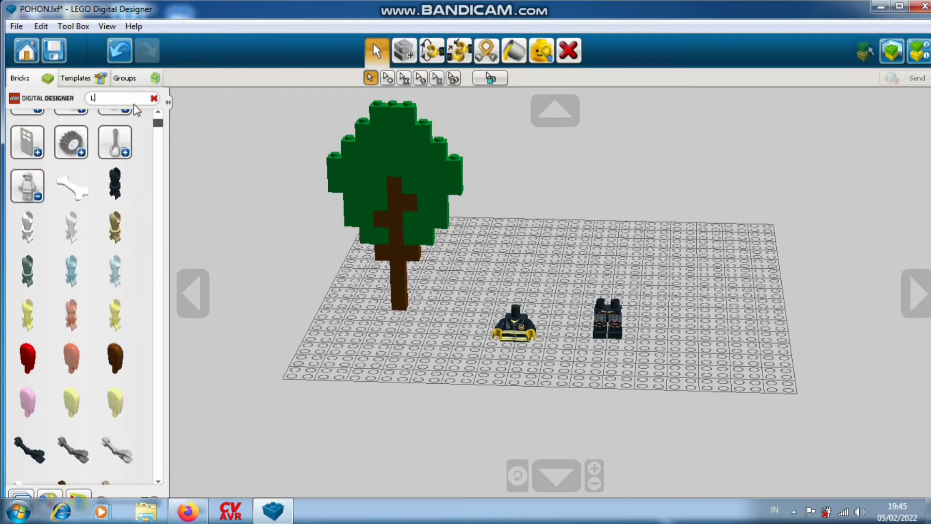
type("AD")
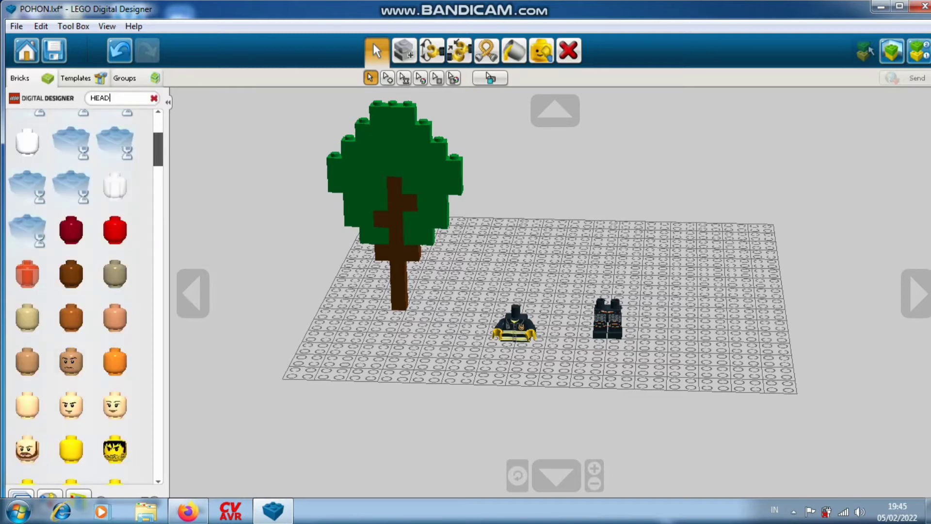
scroll(110, 310, "down", 1)
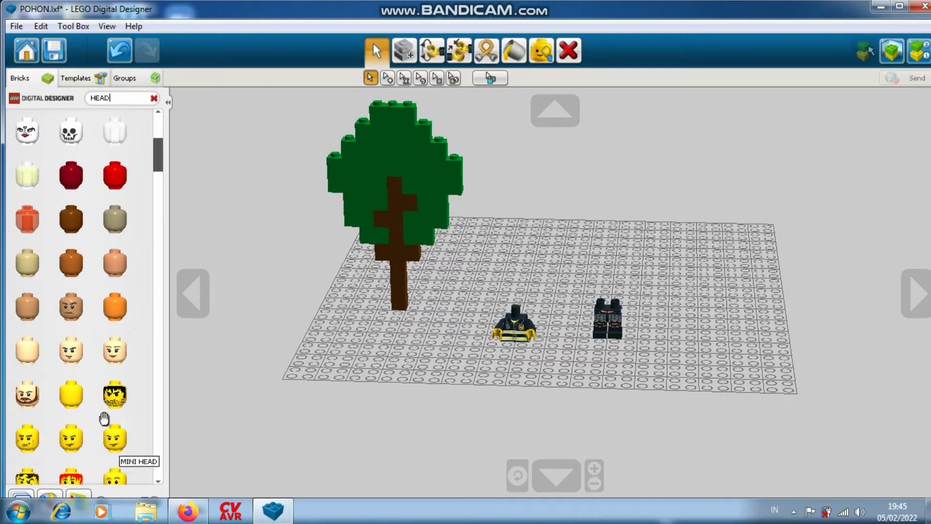
left_click(116, 345)
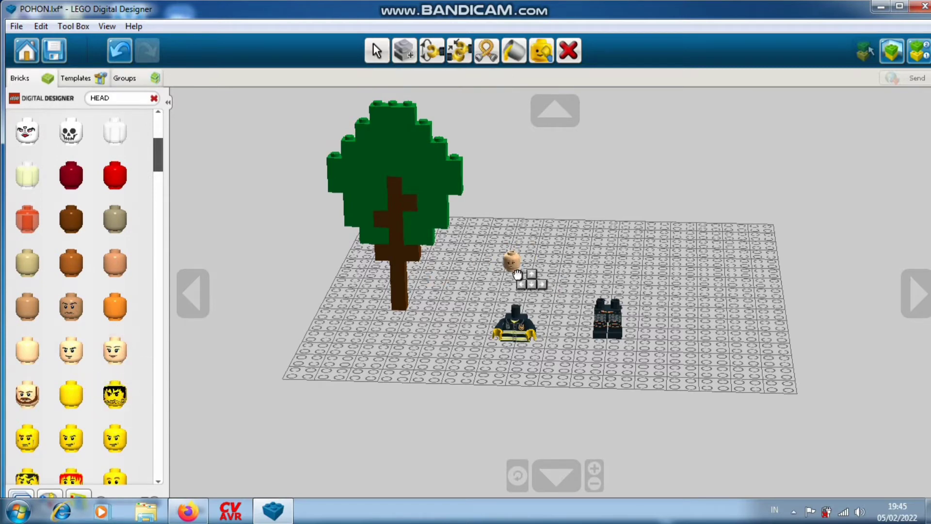
left_click(522, 314)
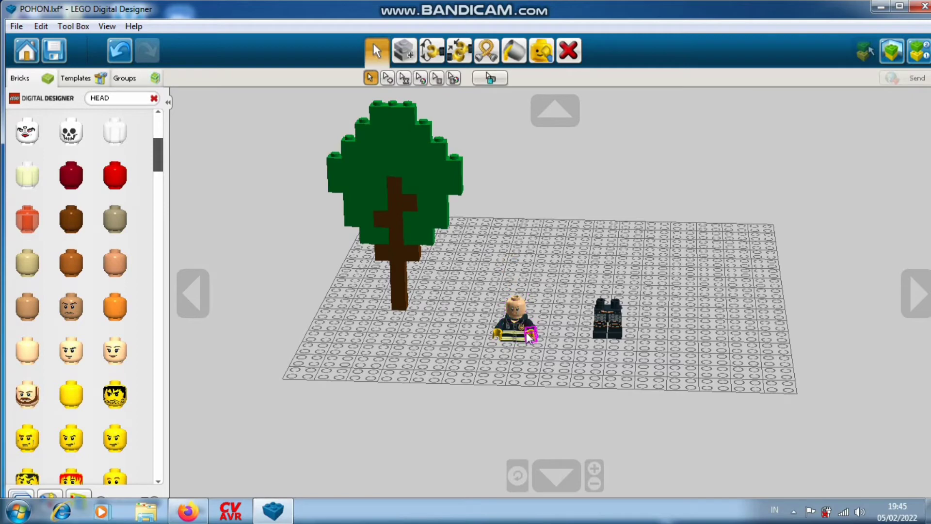
left_click(522, 328)
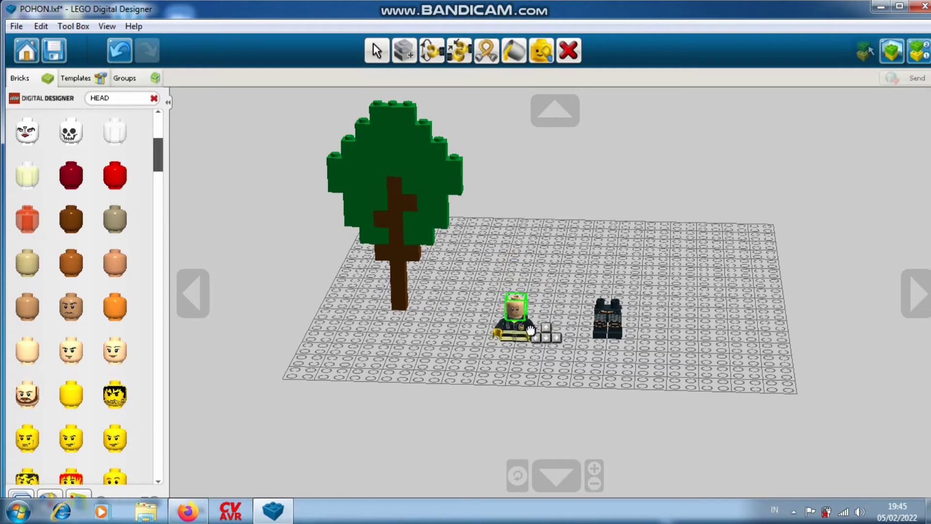
left_click(526, 323)
left_click(493, 125)
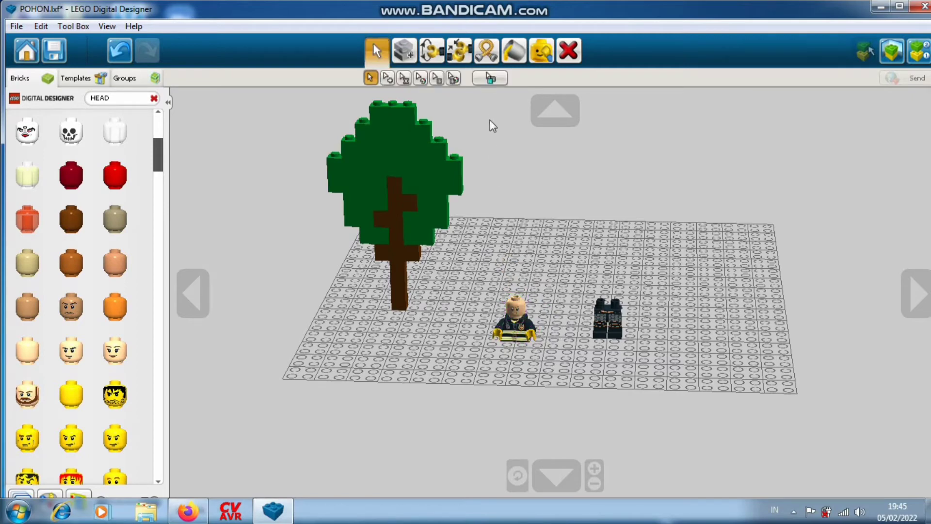
Select the joined head and torso with the Connected Selection tool and mount them on the legs
left_click(404, 80)
left_click(515, 334)
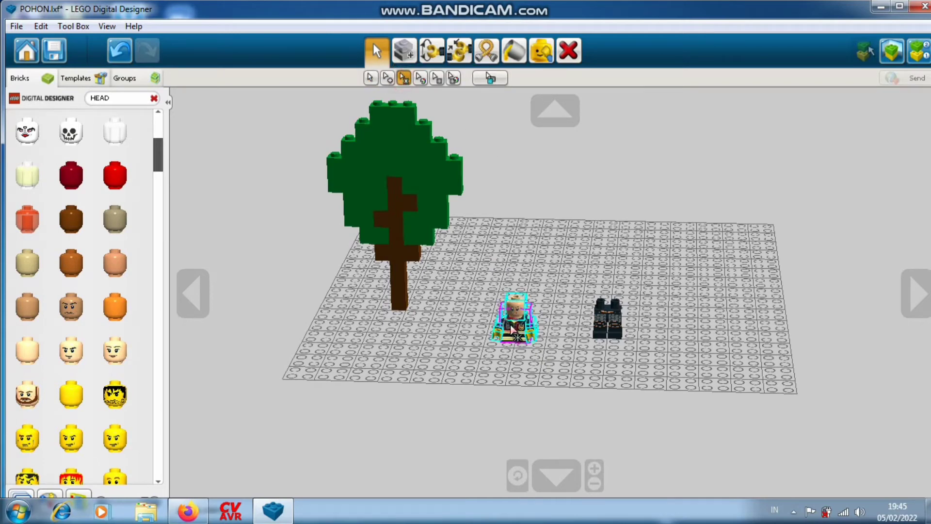
left_click_drag(521, 323, 615, 298)
left_click(614, 298)
right_click_drag(684, 346, 685, 303)
Search the brick palette for HEAR and try out a dark, thin rod-shaped accessory beside the minifigure
scroll(52, 270, "up", 5)
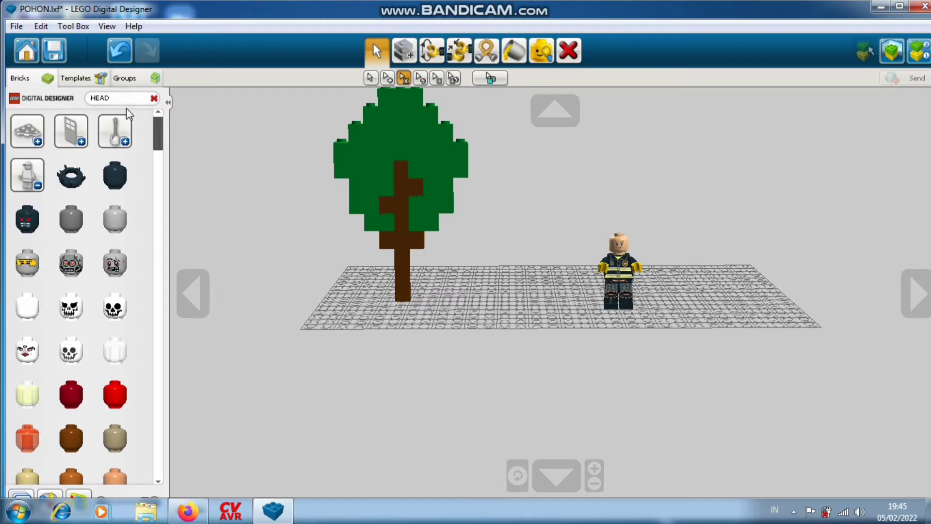
key("BackSpace")
type("R")
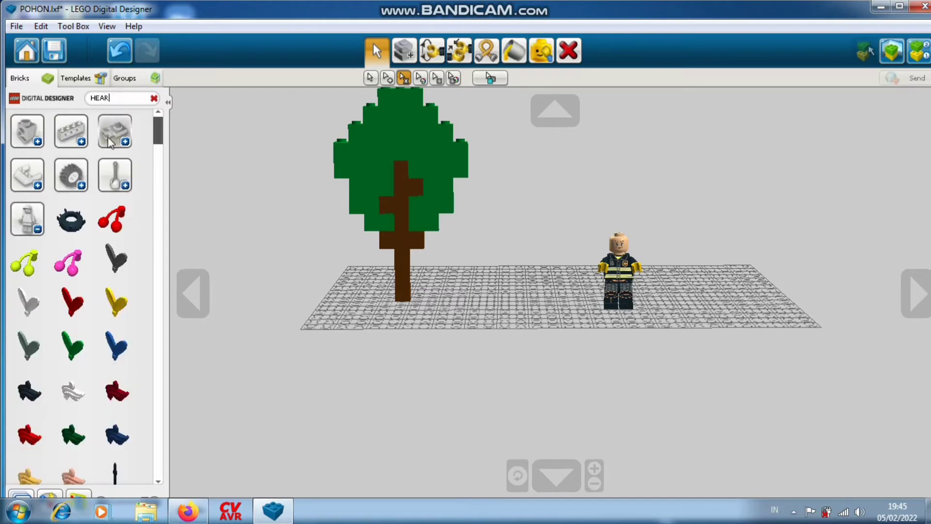
scroll(85, 335, "down", 6)
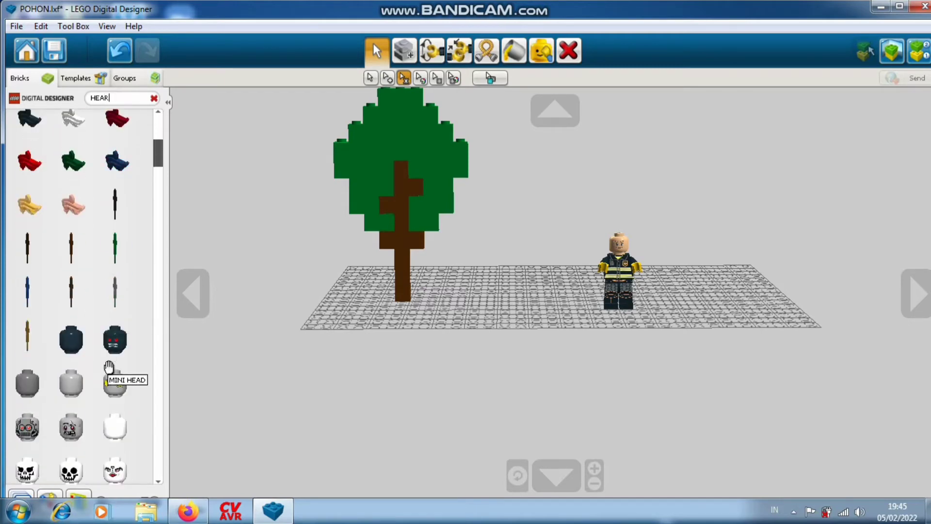
left_click(28, 120)
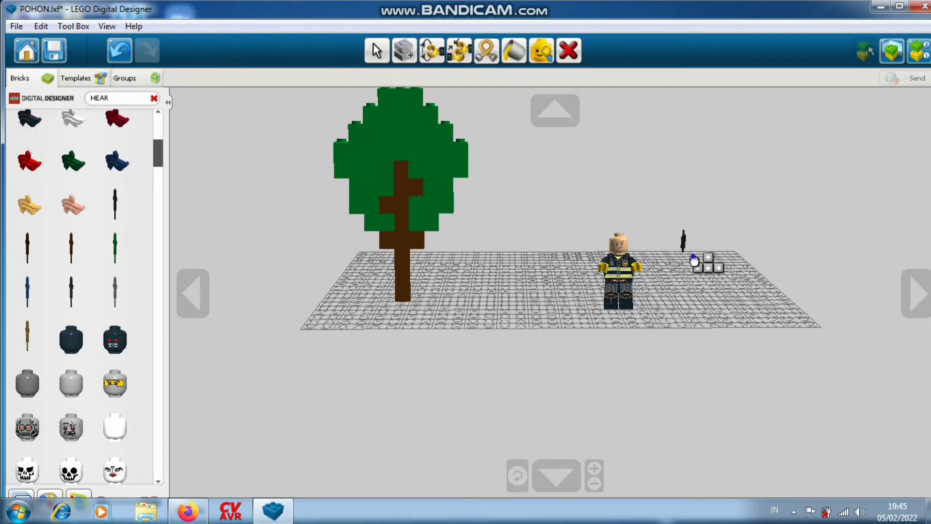
right_click_drag(693, 260, 760, 359)
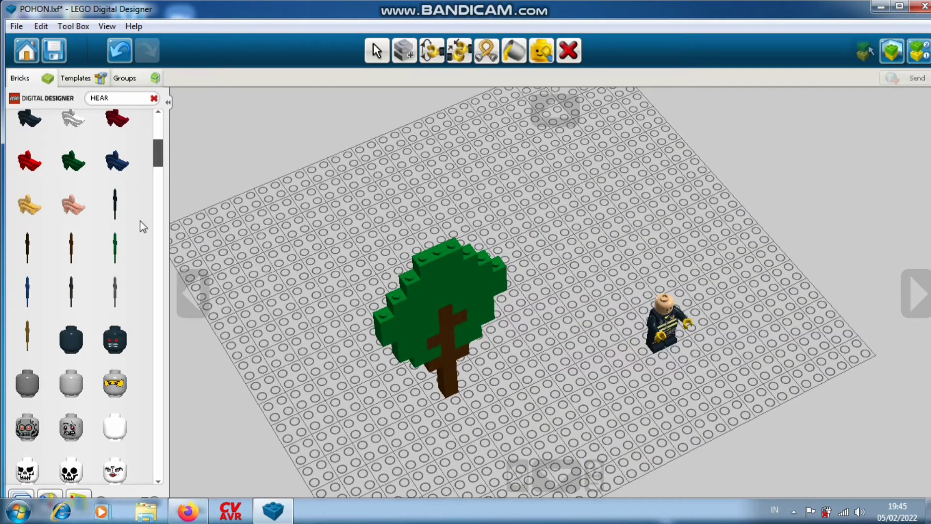
Find the red cap-shaped headpiece in the palette and fit it on the minifigure's head
left_click_drag(159, 165, 139, 378)
scroll(93, 349, "down", 2)
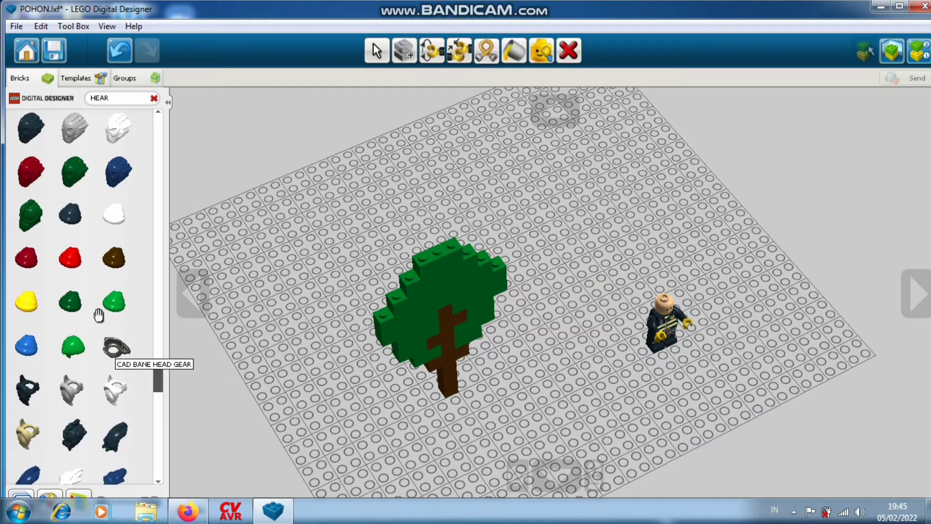
left_click(79, 267)
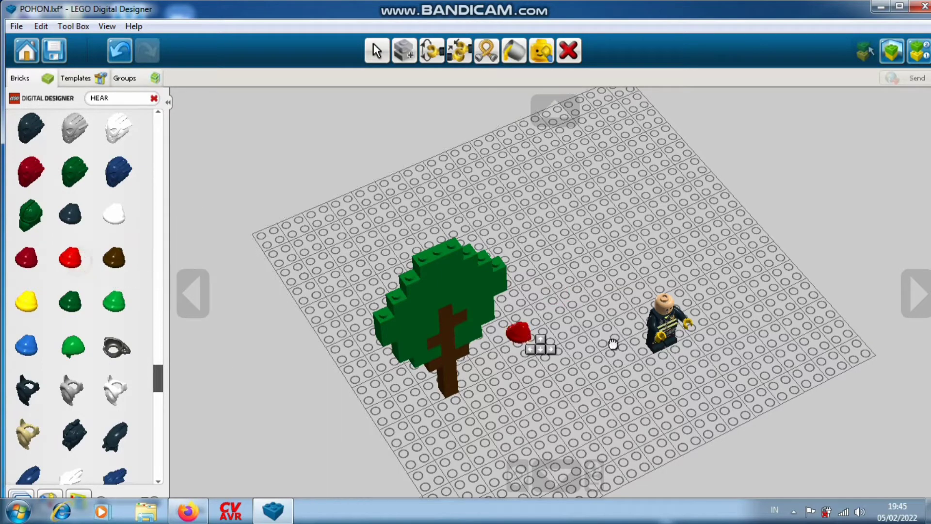
left_click(666, 306)
right_click_drag(666, 306, 673, 245)
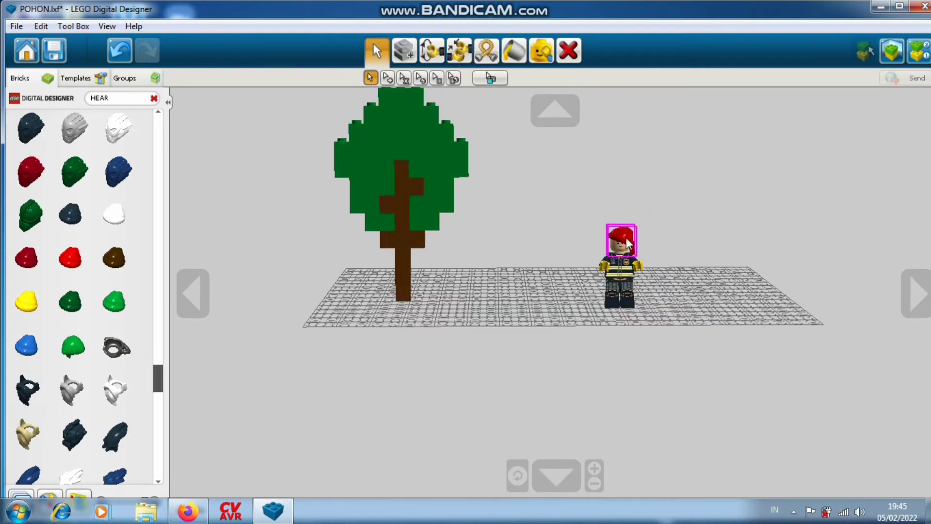
mouse_move(621, 236)
left_mouse_down()
mouse_move(620, 216)
mouse_move(637, 216)
mouse_move(626, 243)
left_mouse_up()
Try rotating the minifigure's hand and arm on the tree side with the Hinge tool
mouse_move(663, 251)
right_mouse_down()
mouse_move(662, 265)
mouse_move(582, 261)
mouse_move(653, 264)
mouse_move(646, 300)
mouse_move(711, 290)
mouse_move(621, 396)
right_mouse_up()
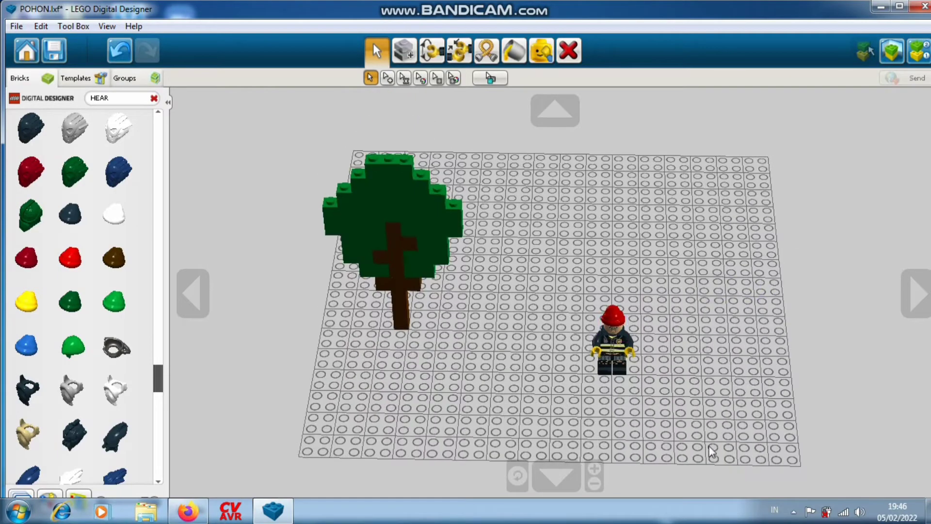
right_click_drag(711, 451, 623, 266)
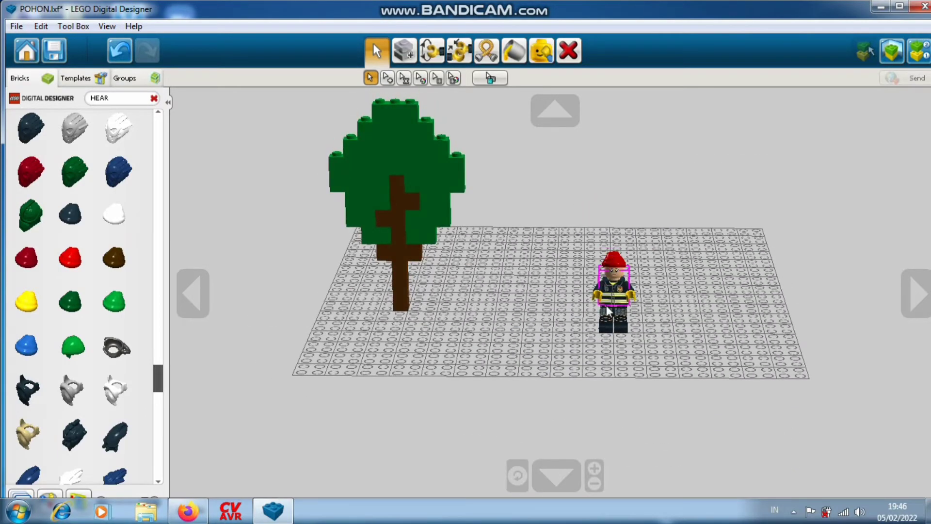
scroll(646, 294, "up", 5)
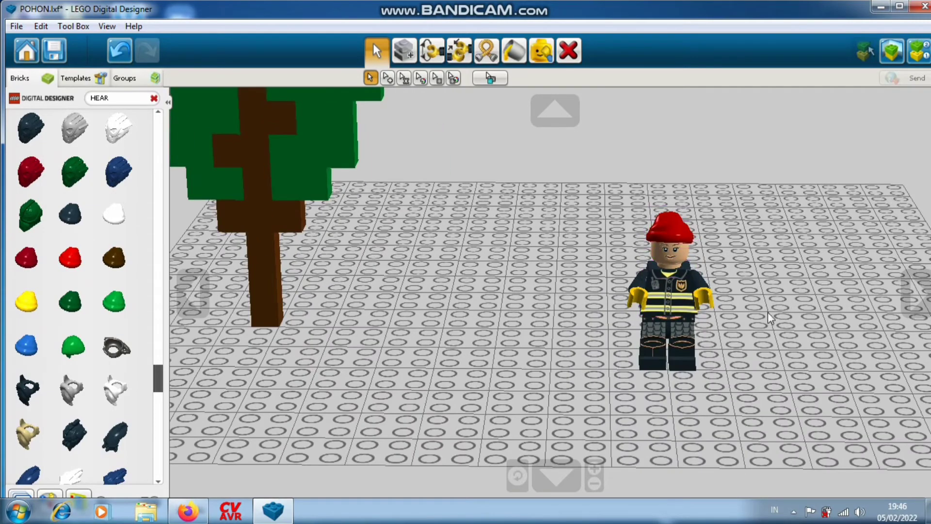
right_click_drag(769, 314, 774, 347)
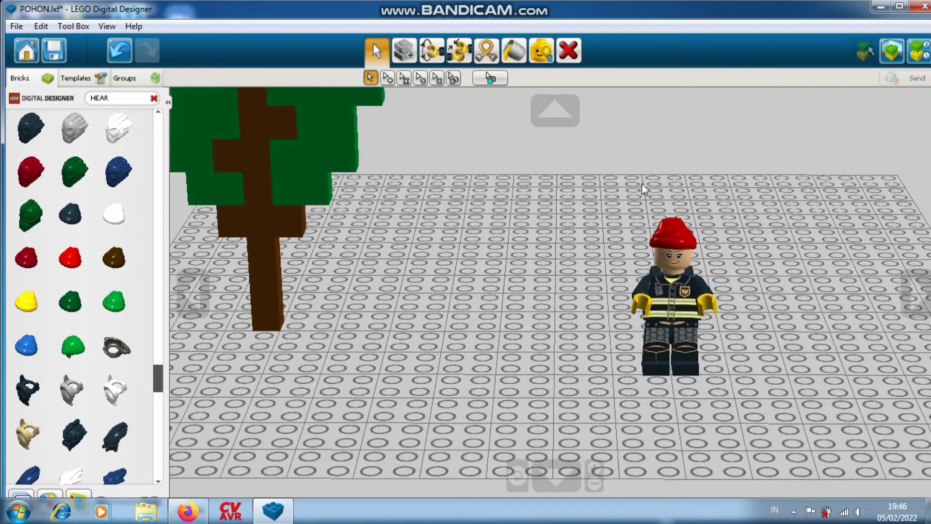
left_click(432, 51)
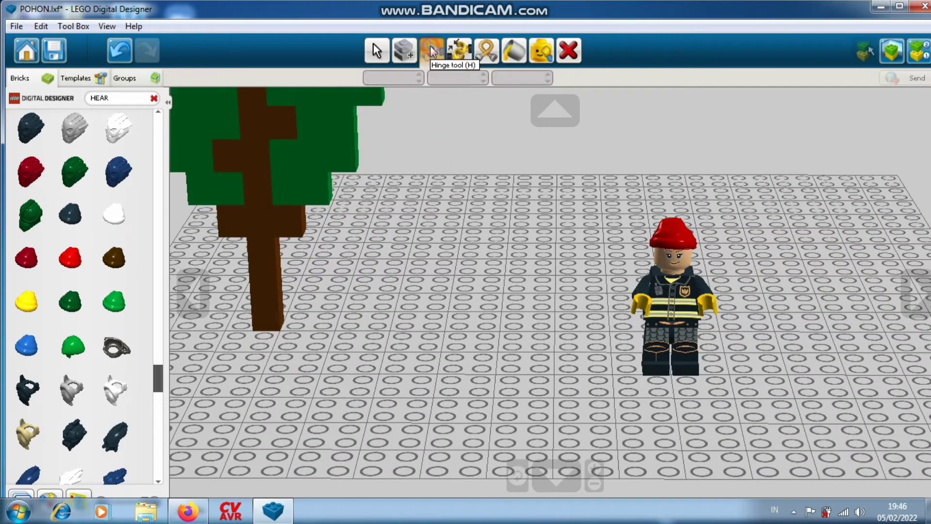
left_click(643, 295)
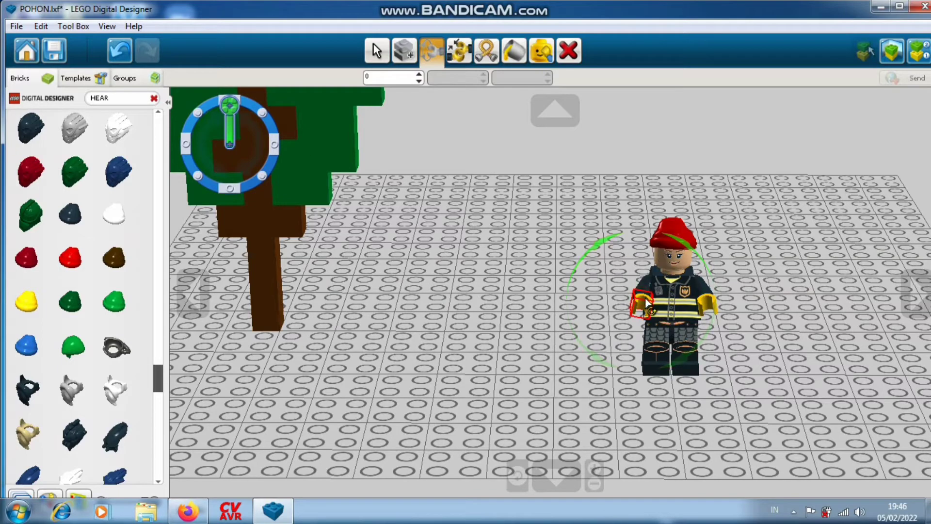
left_click(644, 277)
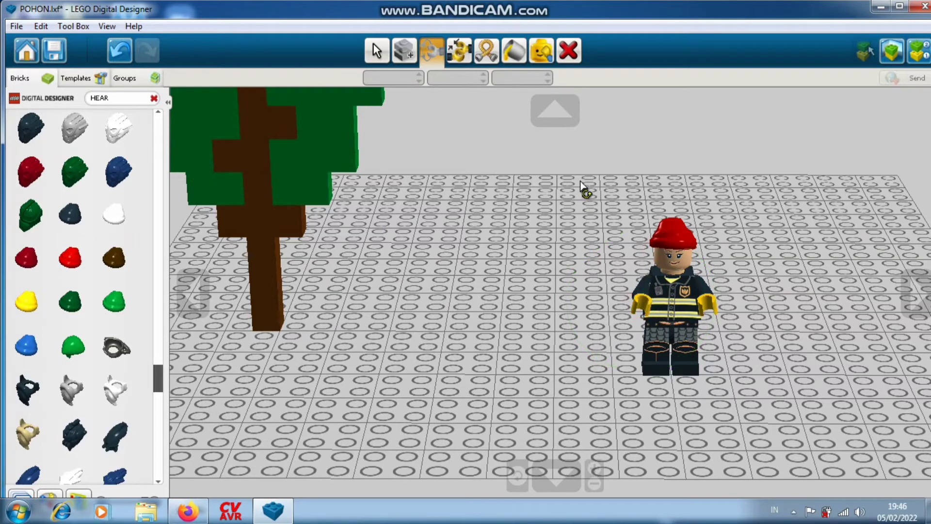
right_click_drag(600, 248, 679, 264)
left_click(742, 285)
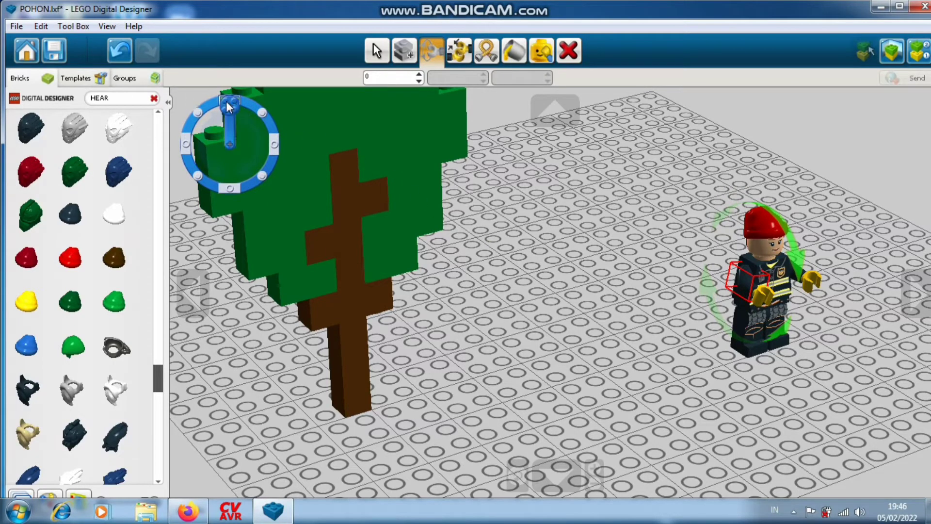
mouse_move(232, 103)
left_mouse_down()
mouse_move(277, 147)
mouse_move(263, 188)
mouse_move(216, 97)
mouse_move(268, 166)
mouse_move(208, 160)
mouse_move(257, 114)
mouse_move(246, 99)
left_mouse_up()
Swing the minifigure's tree-side leg forward with the Hinge tool to an angle of -107.51 degrees
left_click(747, 326)
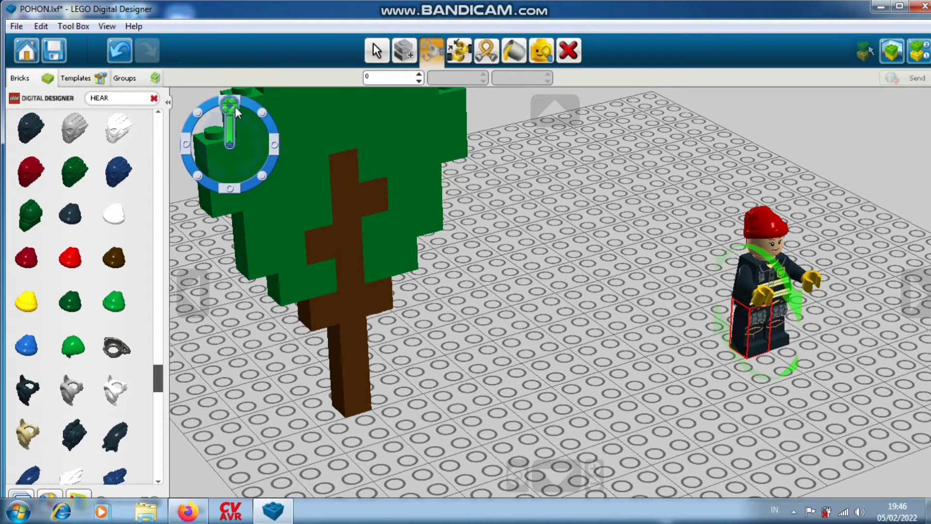
left_click_drag(230, 104, 266, 162)
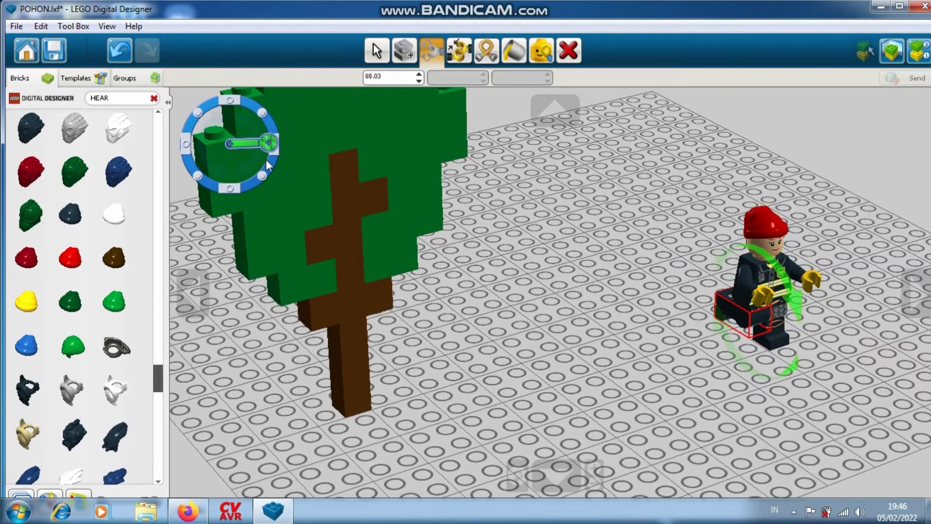
left_click_drag(202, 159, 245, 192)
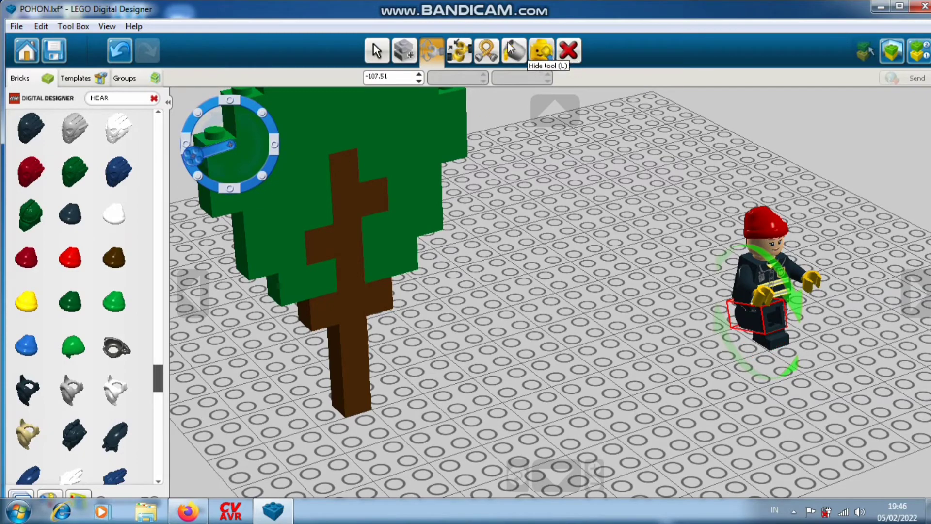
Try aligning the minifigure's hands with the Hinge Align tool
left_click(456, 49)
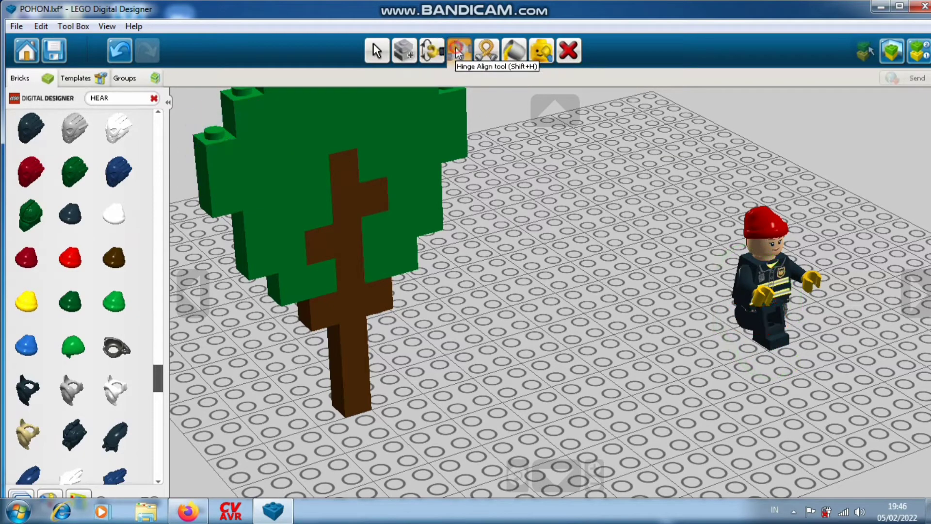
left_click(765, 295)
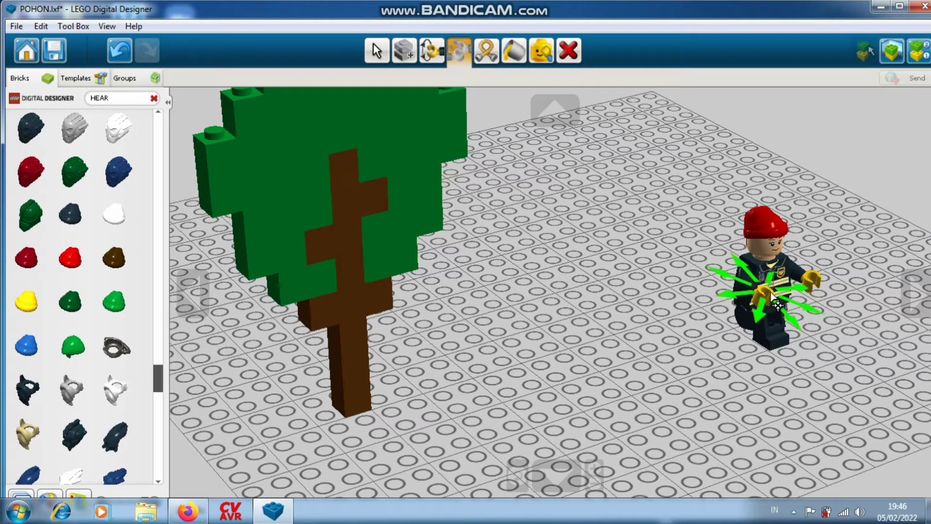
right_click_drag(804, 309, 578, 268)
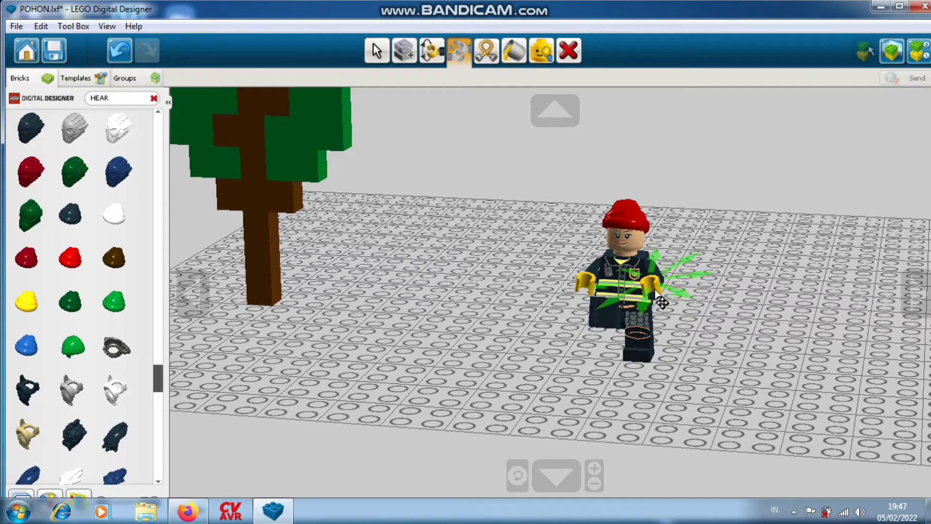
right_click_drag(701, 294, 673, 335)
left_click(660, 373)
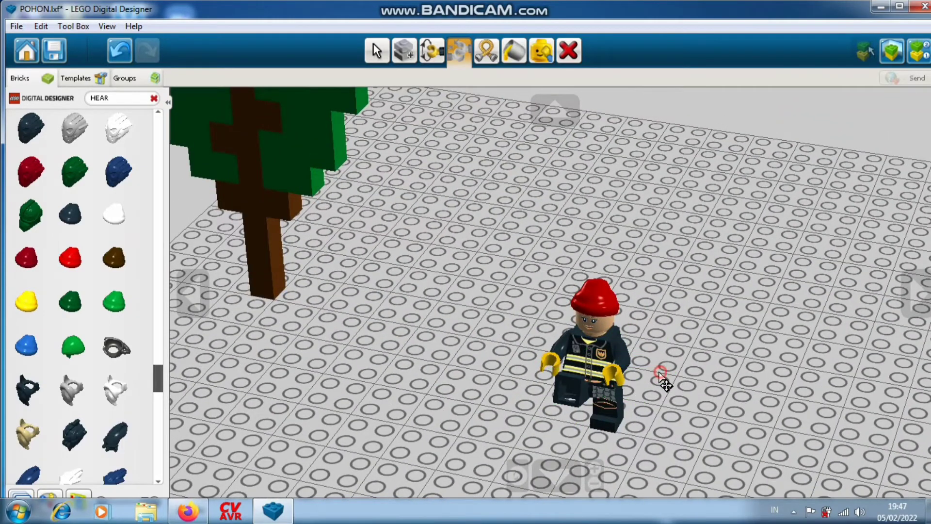
left_click(622, 347)
left_click(601, 384)
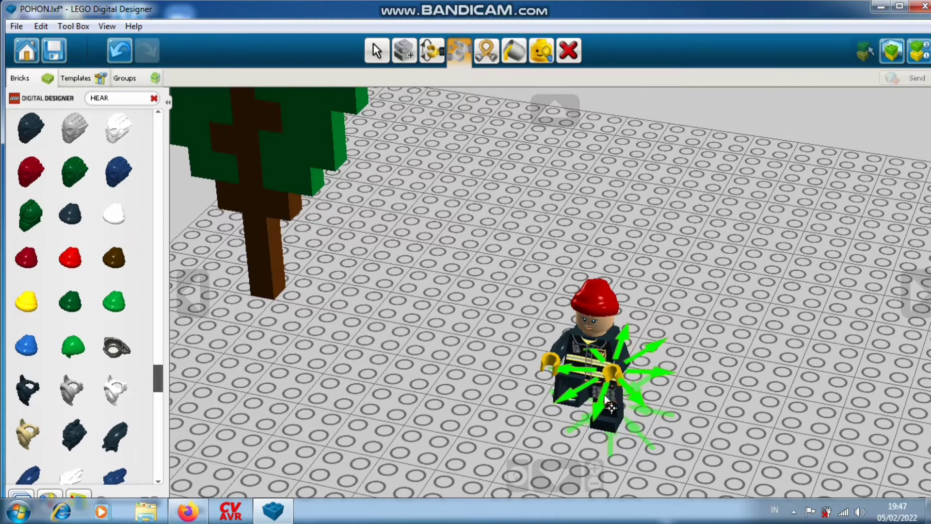
left_click_drag(620, 390, 571, 413)
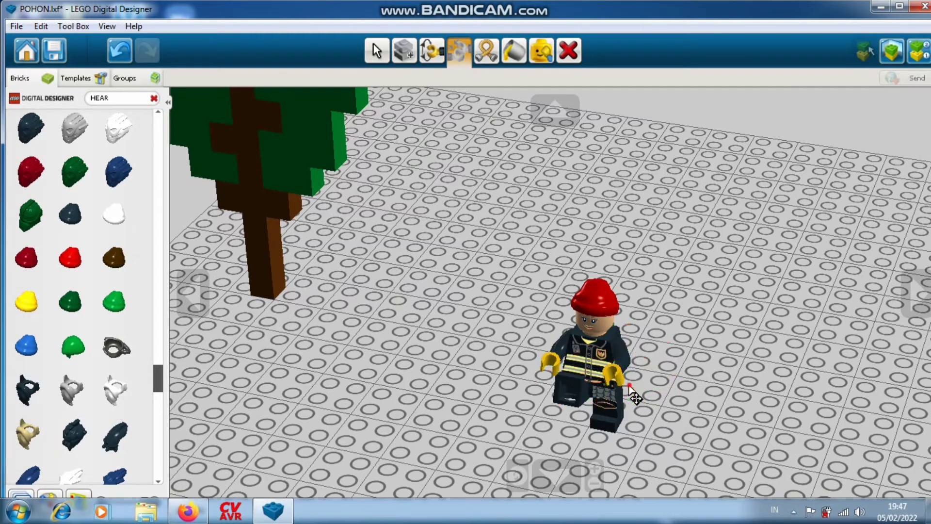
Try the Hinge Align tool on the minifigure's raised leg
right_click_drag(589, 341, 618, 305)
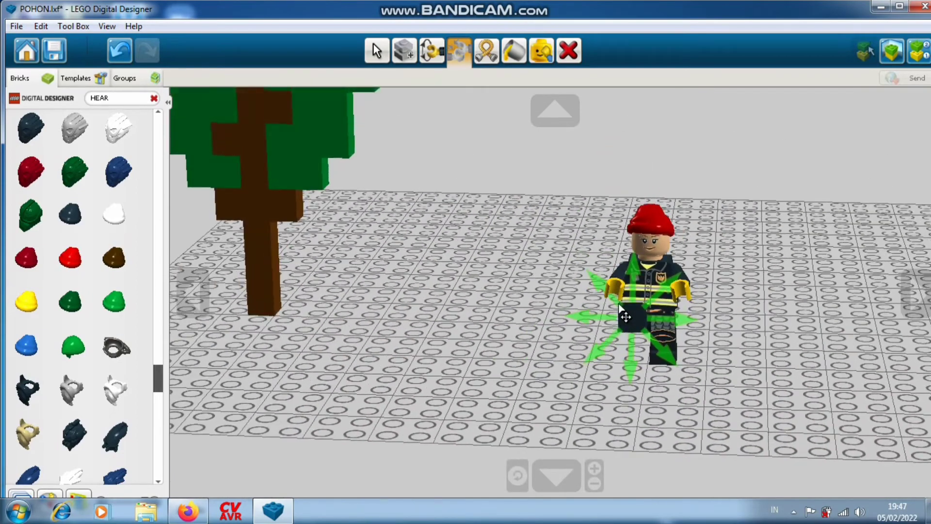
left_click_drag(629, 320, 625, 318)
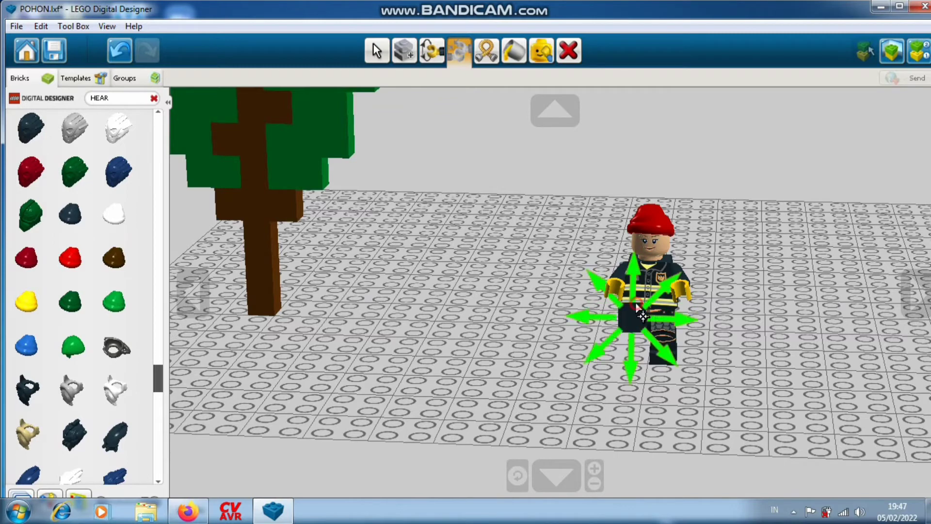
left_click(439, 49)
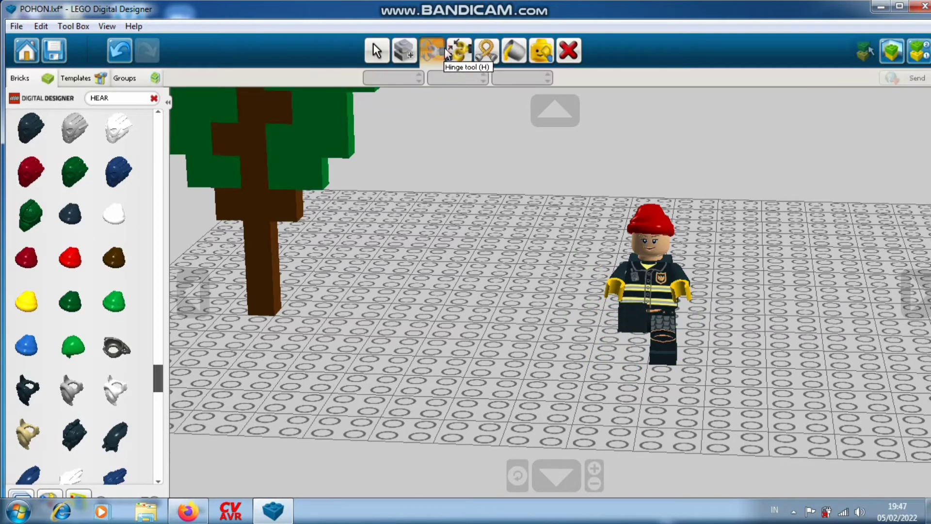
left_click(454, 50)
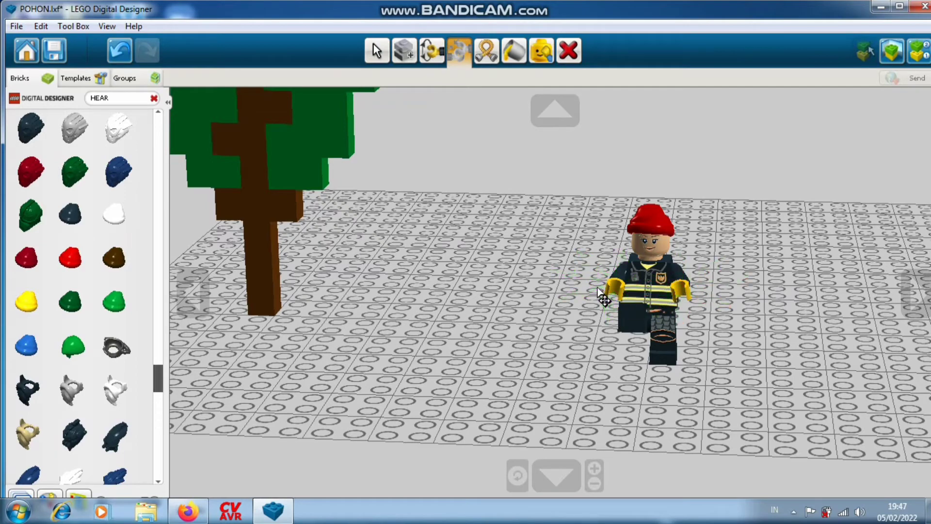
Try aligning the minifigure by its hand farther from the tree and undo that alignment
left_click(676, 287)
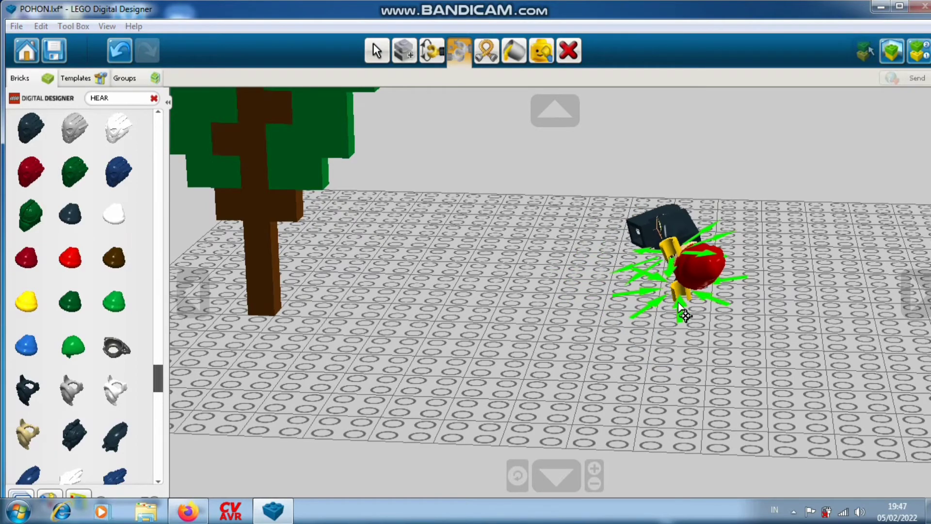
key("ctrl+z")
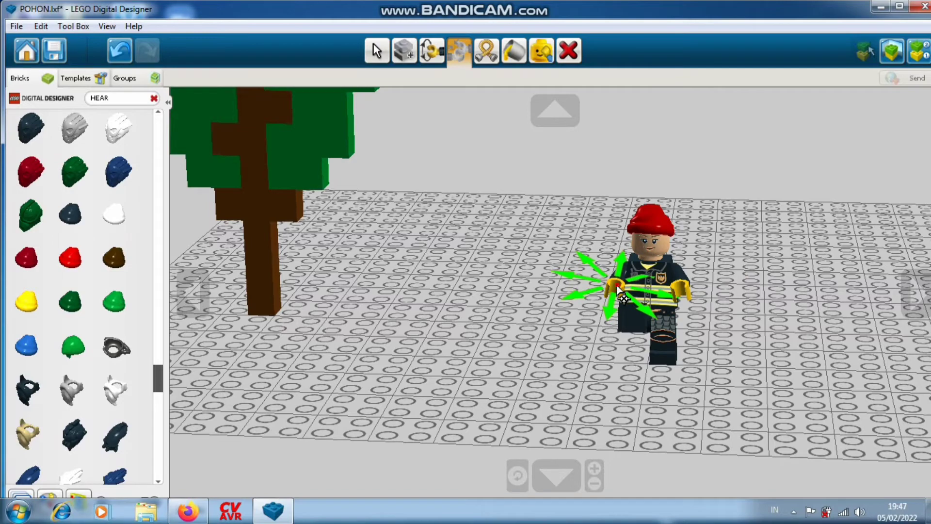
left_click(683, 290)
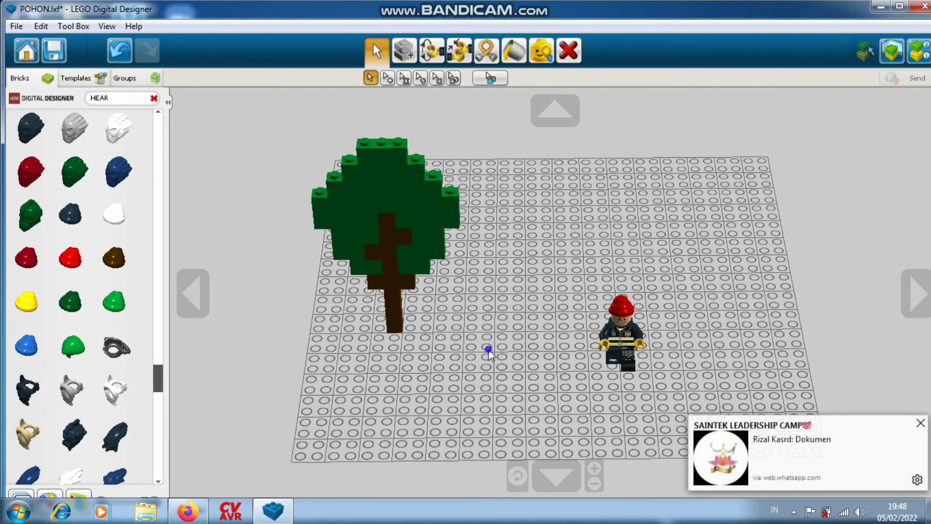
Dismiss the desktop notification and maximize the window so the whole workspace fits the screen
right_click_drag(489, 350, 493, 331)
left_click(921, 423)
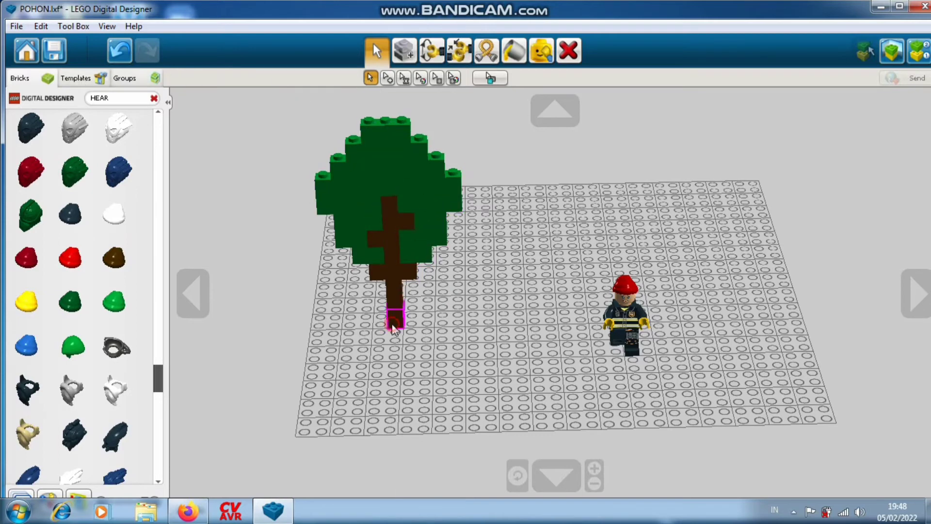
left_click(899, 6)
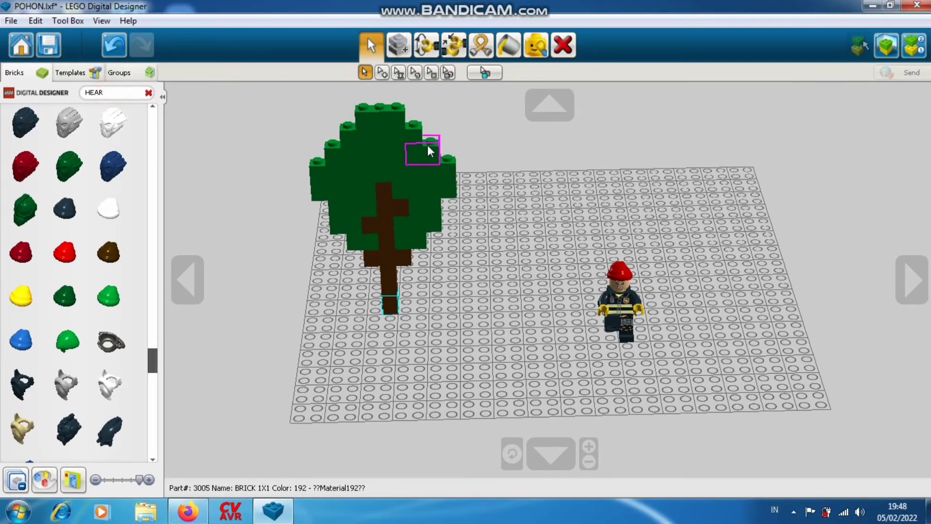
Clear the HEAR search text from the brick palette
key("BackSpace")
key("BackSpace")
key("BackSpace")
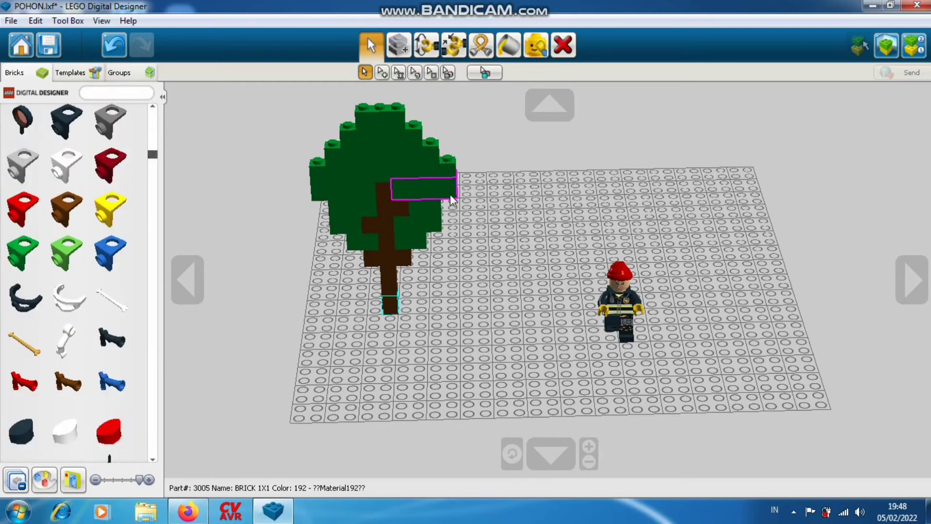
Search the brick palette for 1X1 and place a brown 1X1 brick on the baseplate between the tree and the minifigure
type("1X1")
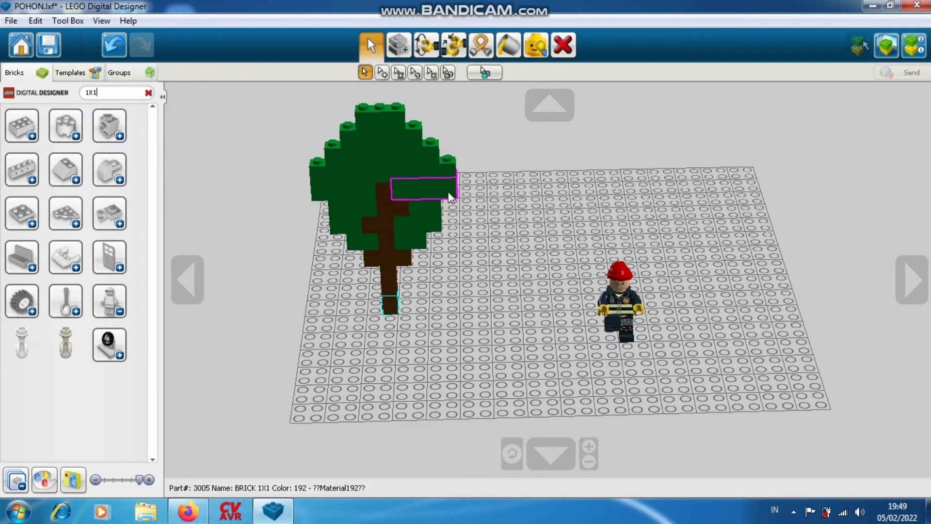
left_click(28, 127)
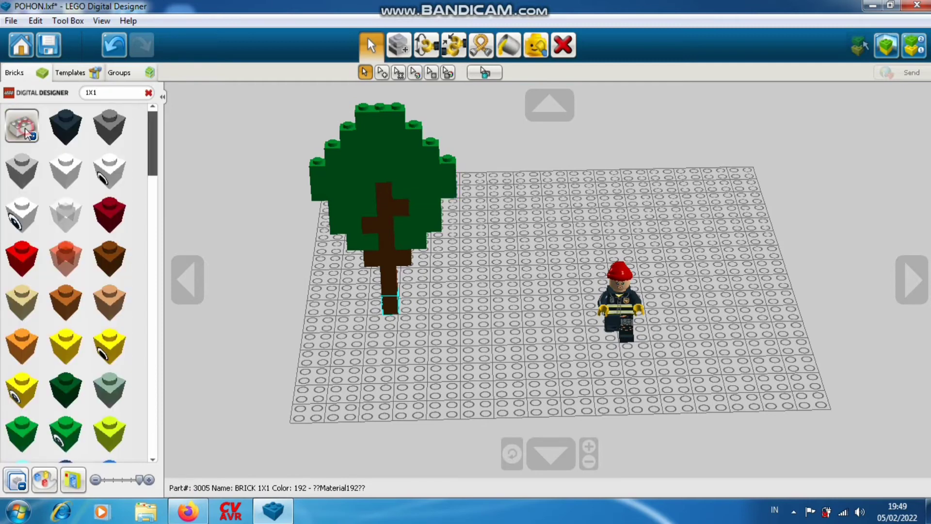
left_click(111, 253)
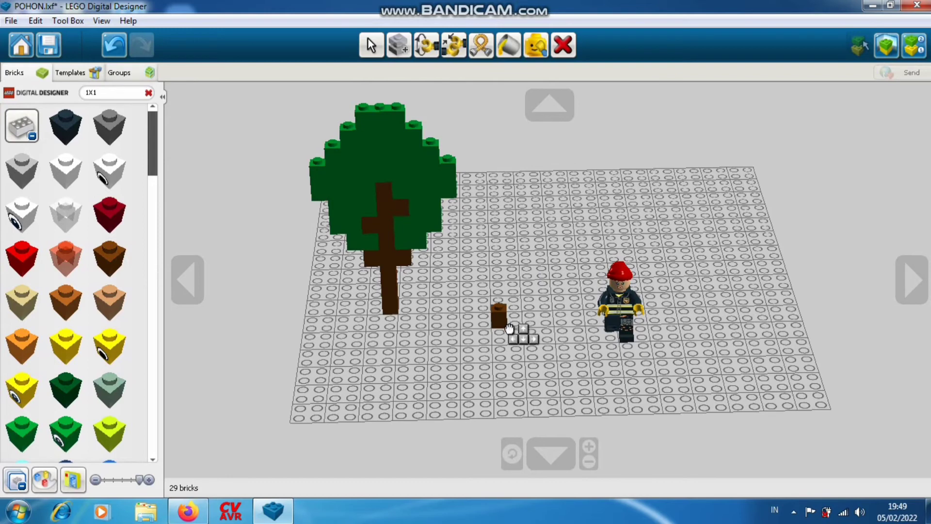
left_click(530, 308)
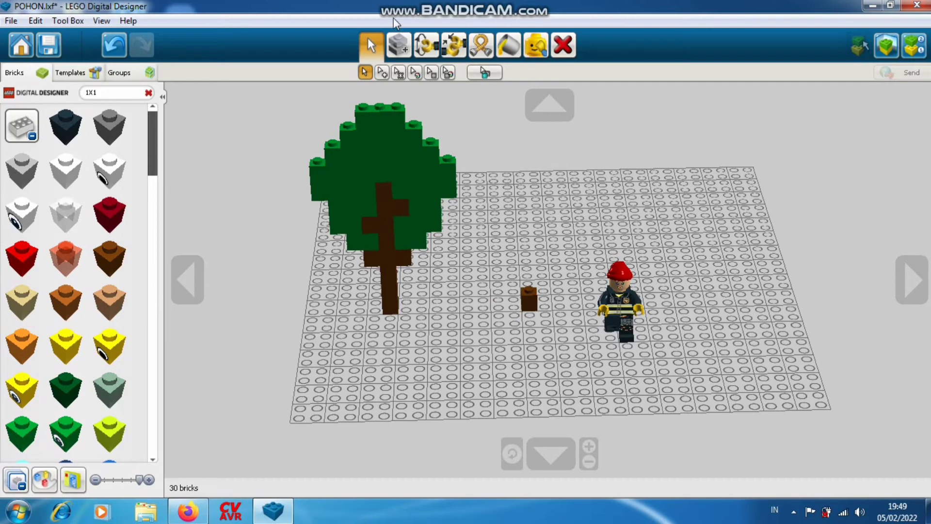
Clone the brown 1X1 brick and stack four copies on it to form a second tree's trunk
left_click(403, 49)
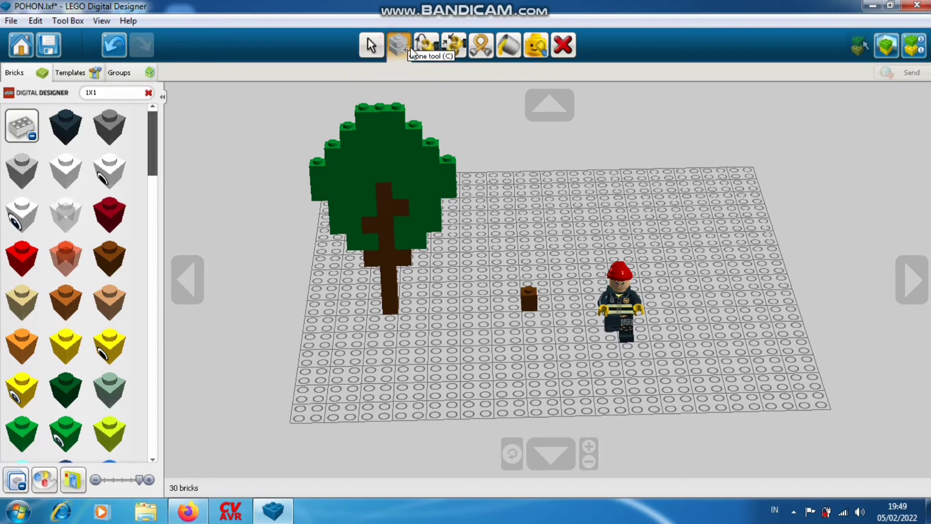
left_click(533, 297)
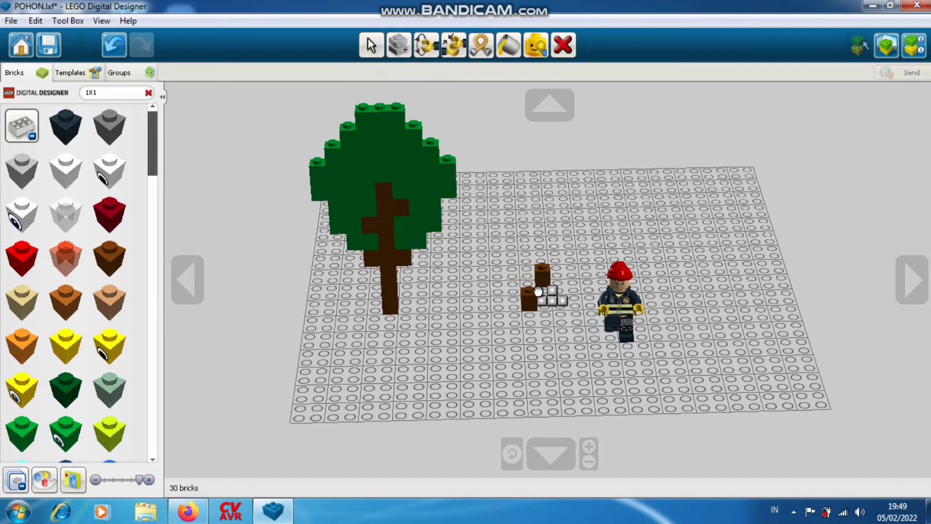
left_click(532, 286)
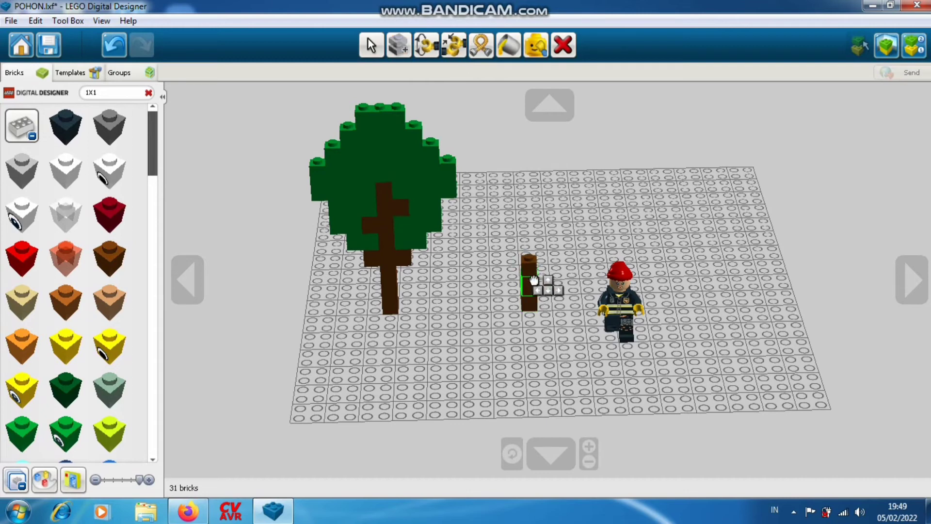
left_click(533, 254)
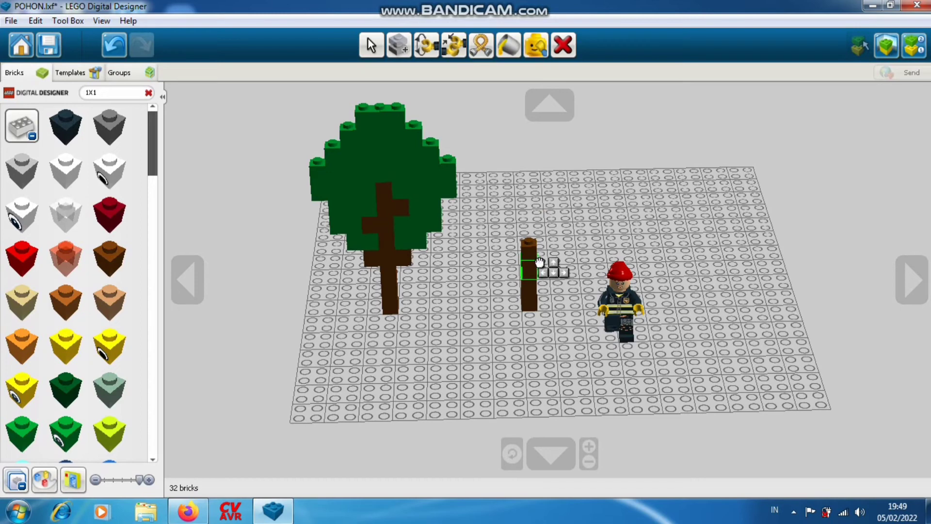
left_click(540, 256)
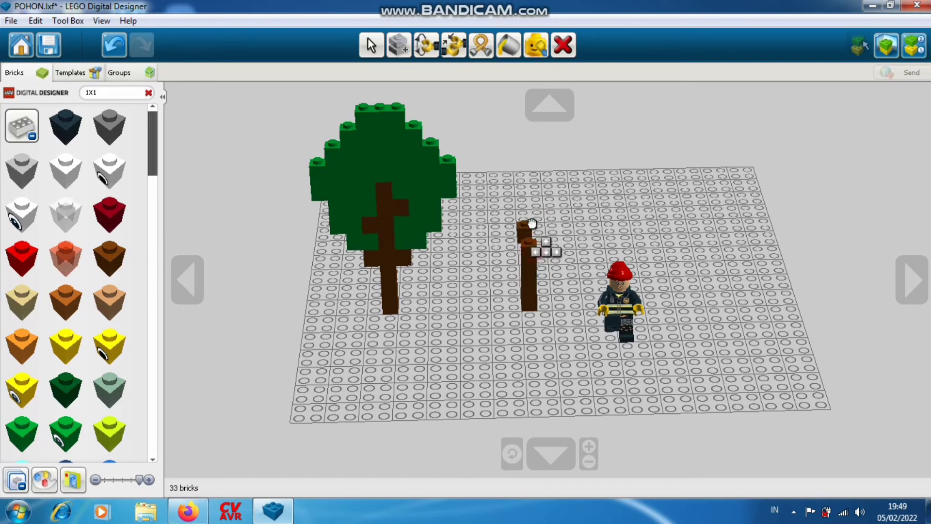
left_click(529, 224)
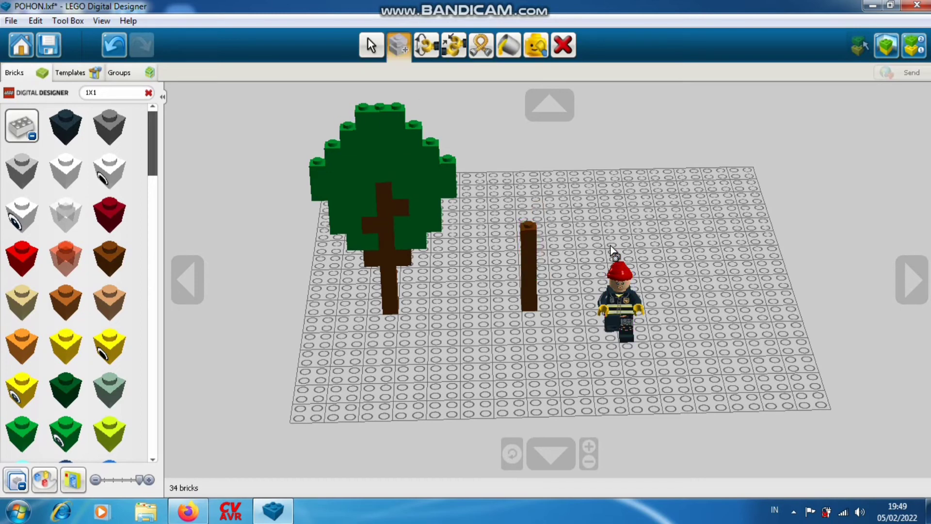
Check the first tree's crosswise trunk brick, search the palette for 1X3, and centre a brown 1X3 brick on the new trunk
left_click(372, 45)
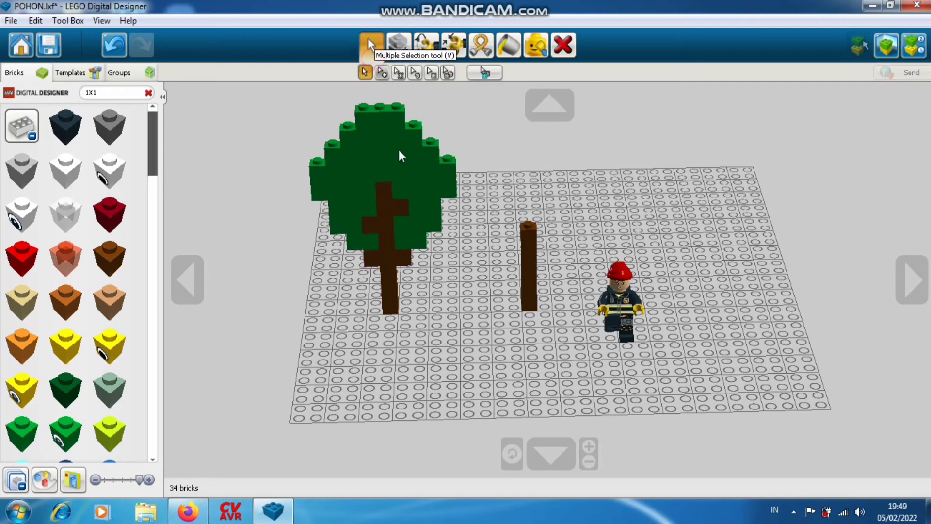
left_click(399, 258)
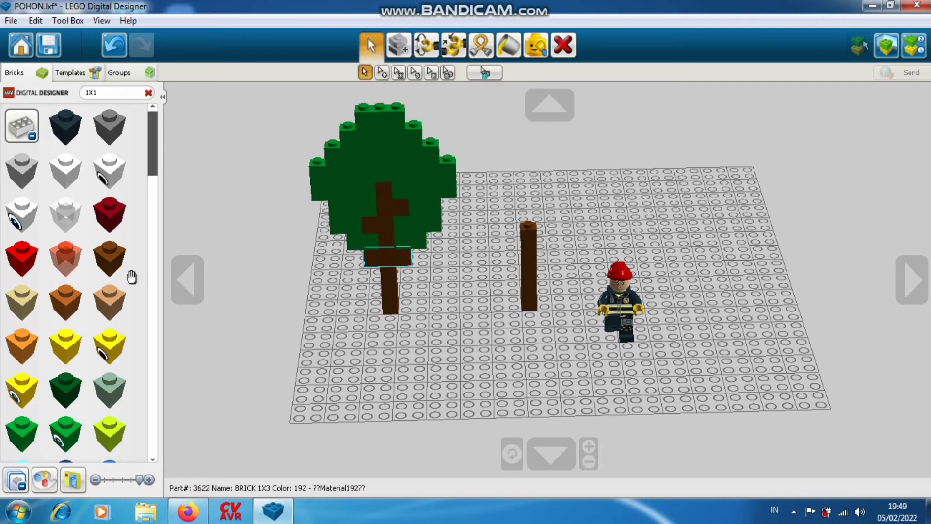
left_click(106, 96)
key("BackSpace")
type("3")
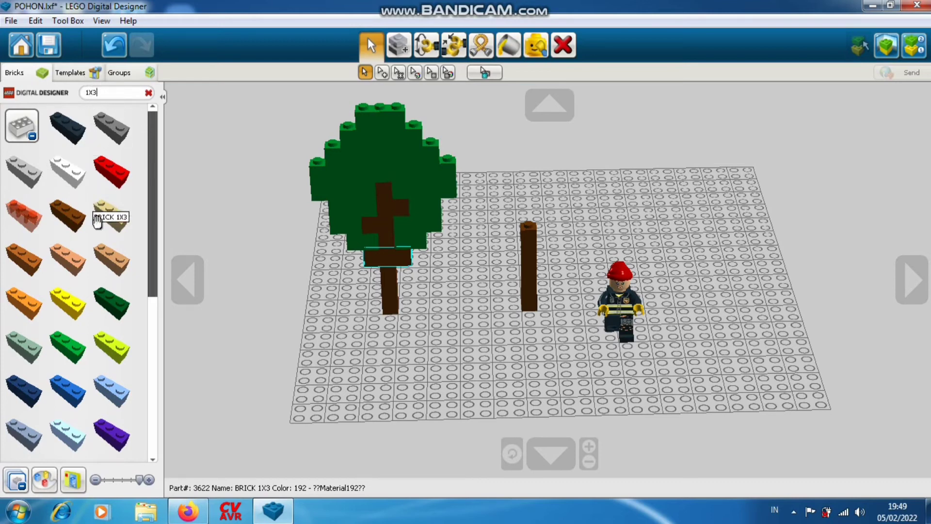
left_click(68, 217)
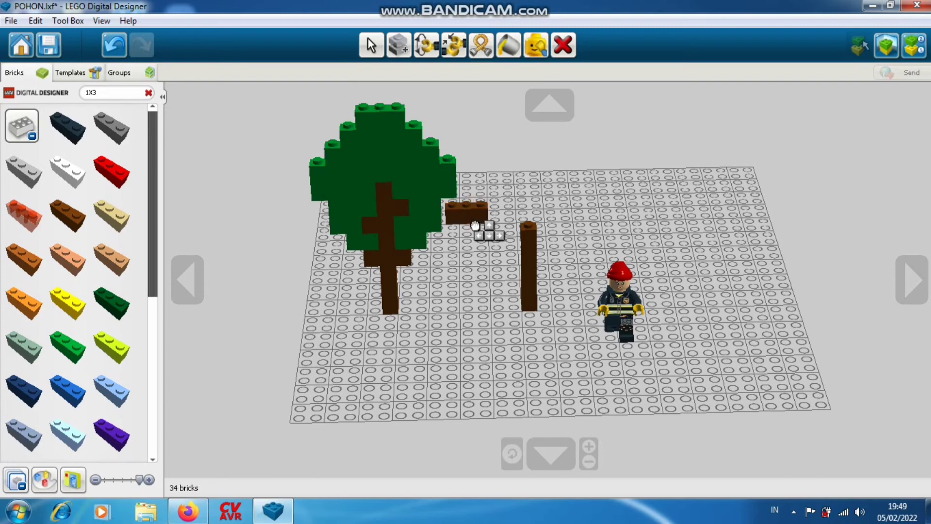
left_click(532, 231)
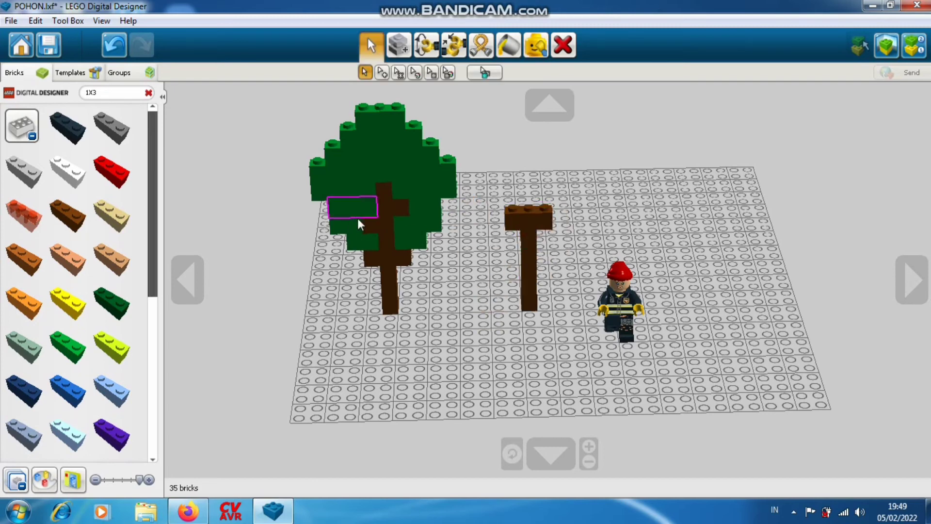
Clone the brown 1X1 trunk brick onto the middle and left studs of the 1X3 brick
left_click(400, 45)
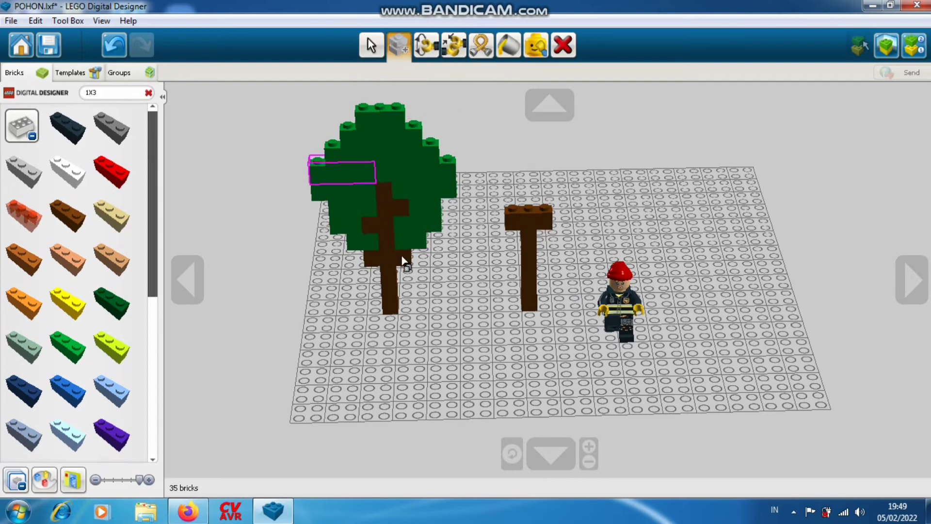
left_click(527, 245)
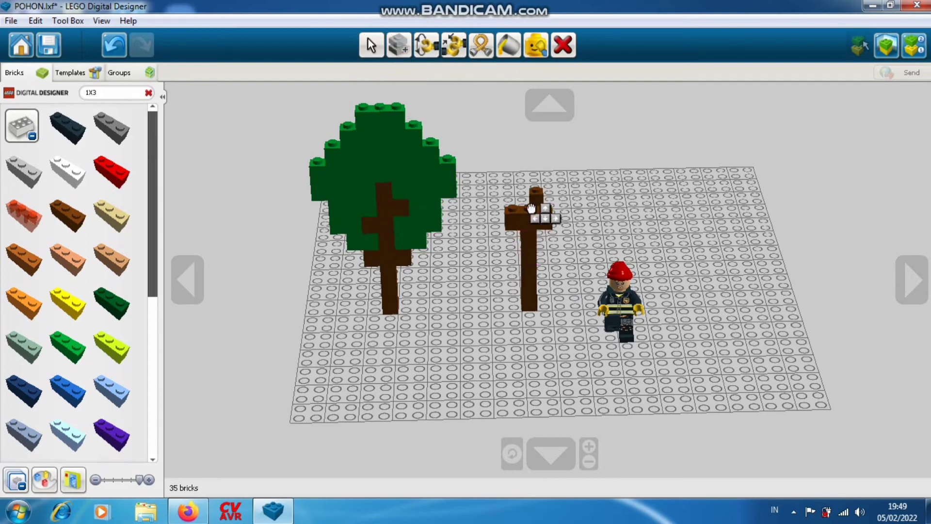
left_click(528, 213)
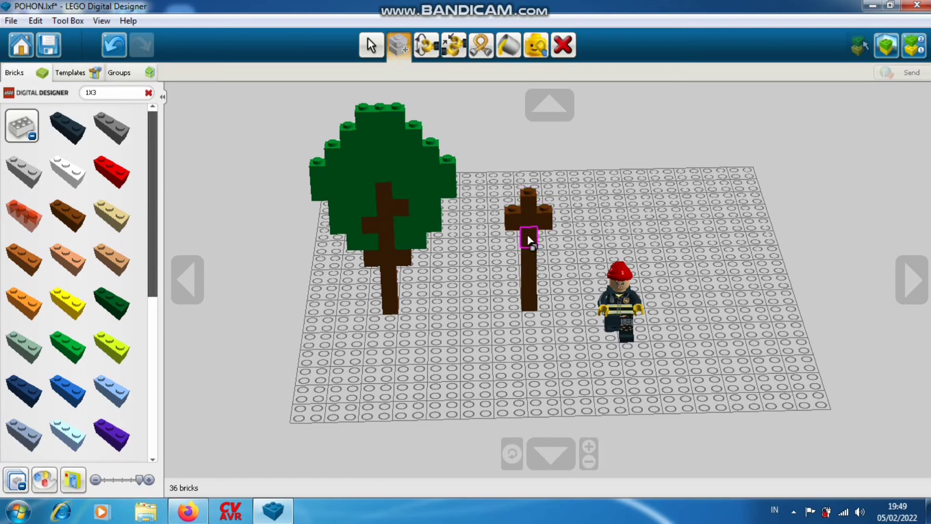
left_click(517, 215)
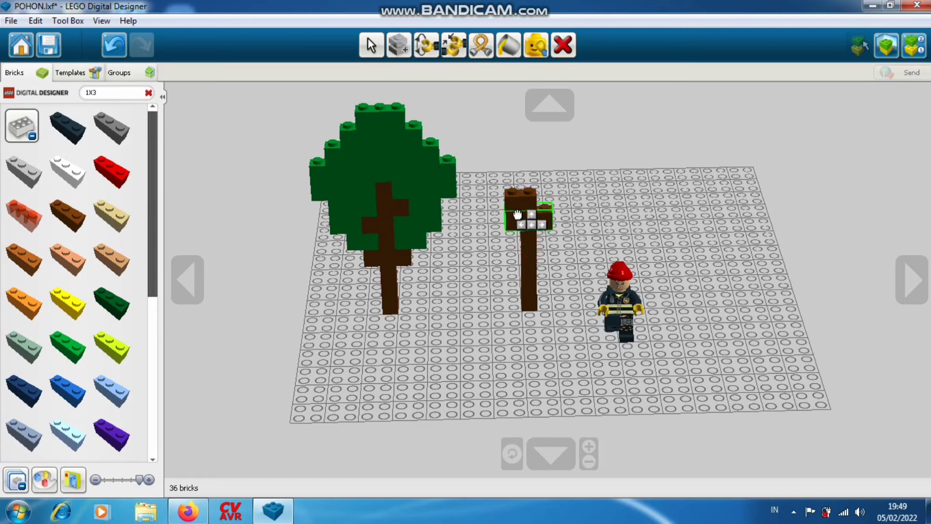
left_click(517, 214)
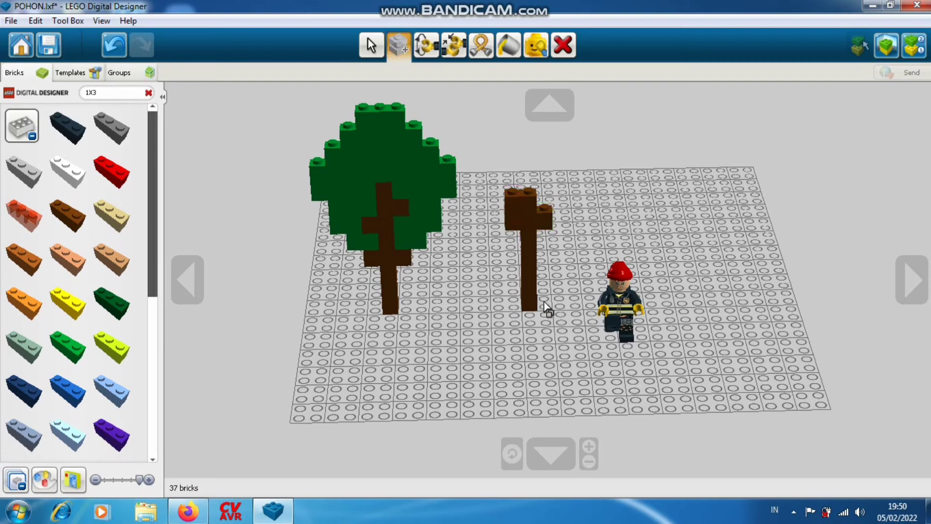
Extend the new trunk upward by stacking two more cloned brown 1X1 bricks on its centre
left_click(530, 249)
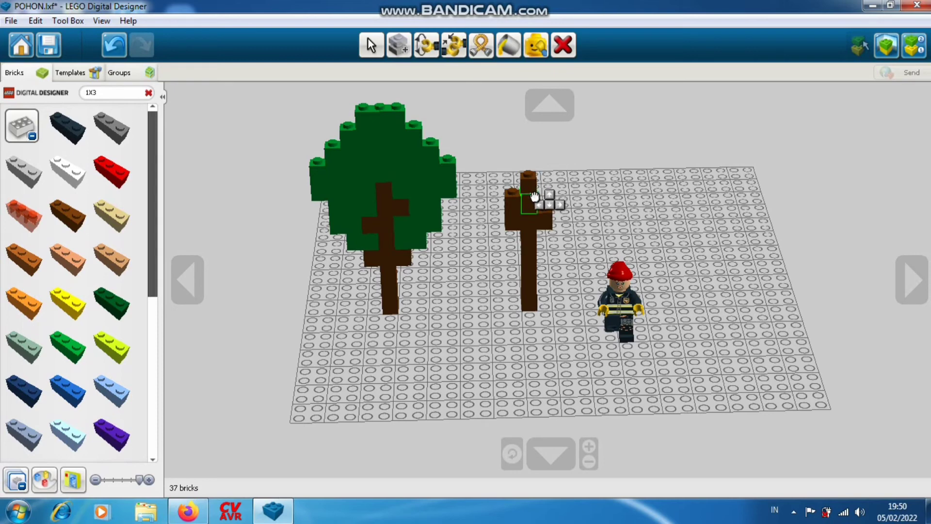
left_click(537, 200)
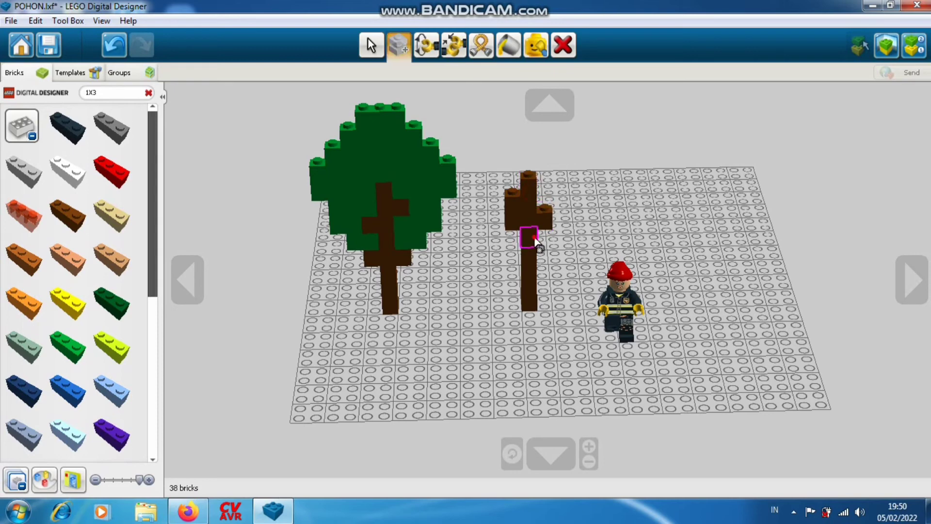
left_click(535, 241)
left_click(547, 213)
left_click(372, 45)
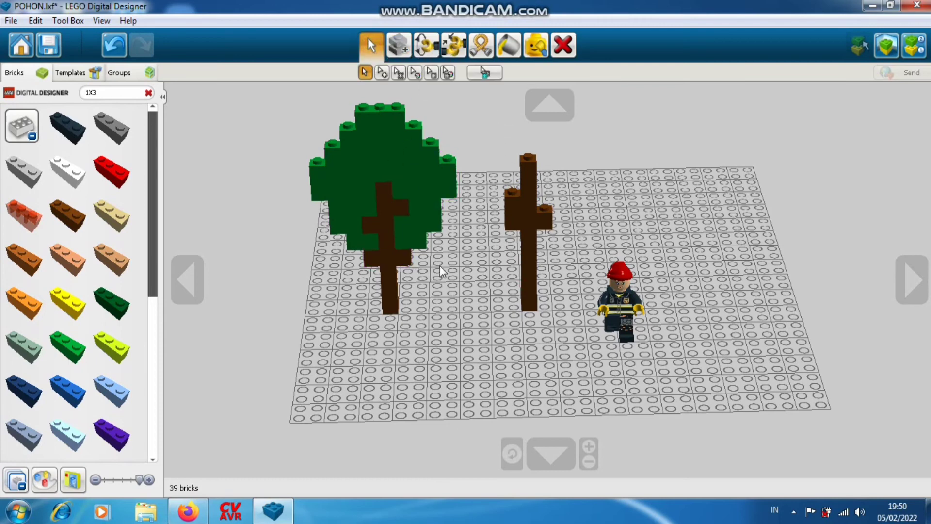
Check the first tree's lowest leaf brick, search the palette for 1X2, and pick up a dark green 1X2 brick
left_click(369, 248)
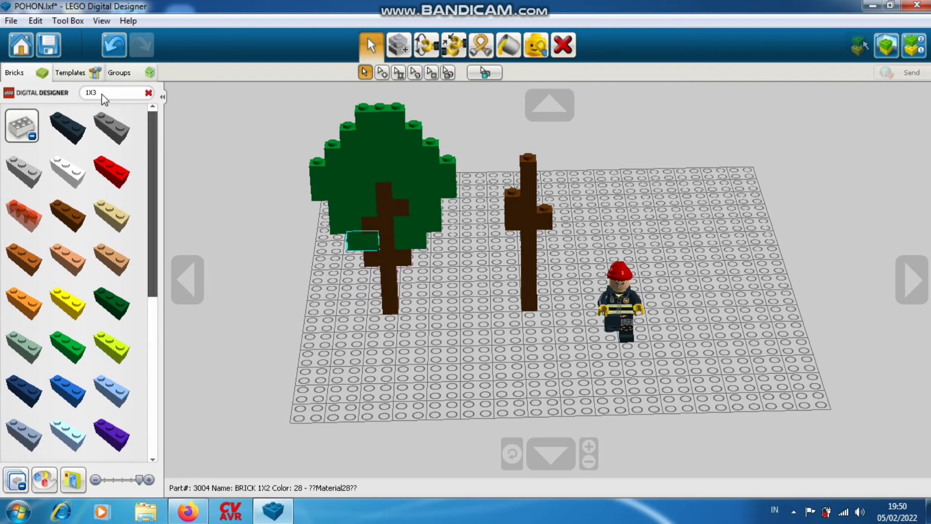
key("BackSpace")
type("2")
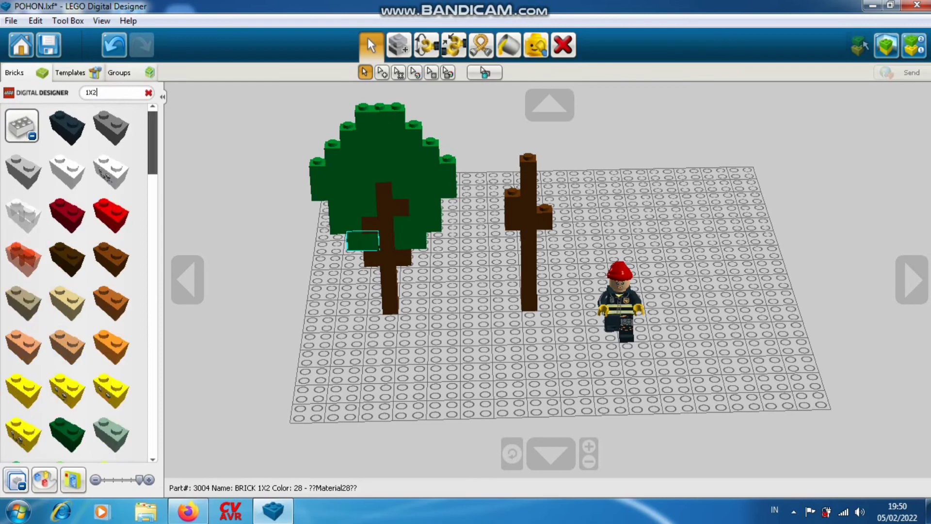
left_click(72, 437)
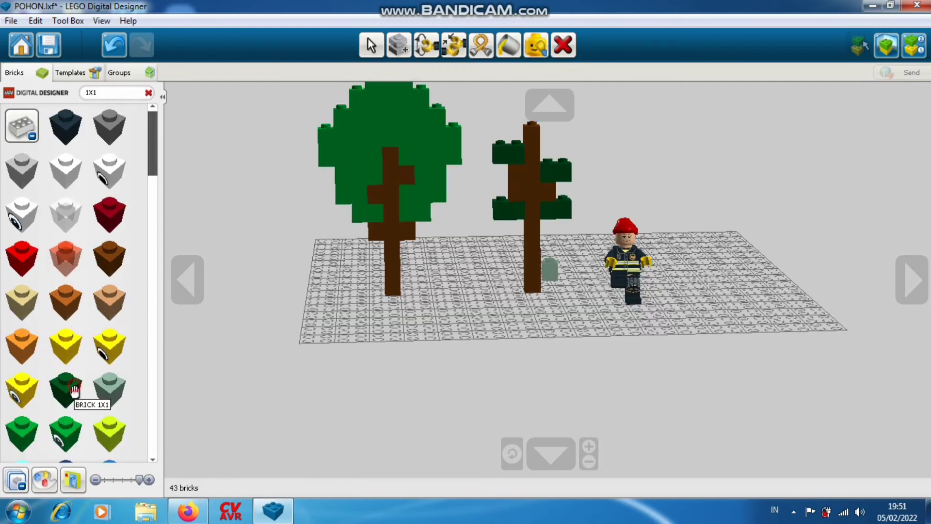
Fill the outer gaps between the new tree's leaf bricks on both sides with a dark green 1X1 brick and its clones
left_click(74, 391)
left_click(499, 197)
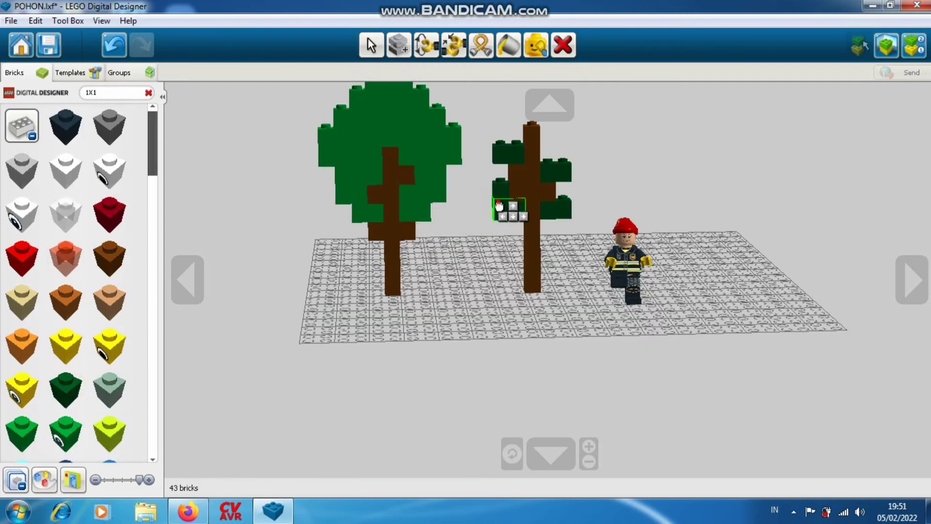
left_click(398, 46)
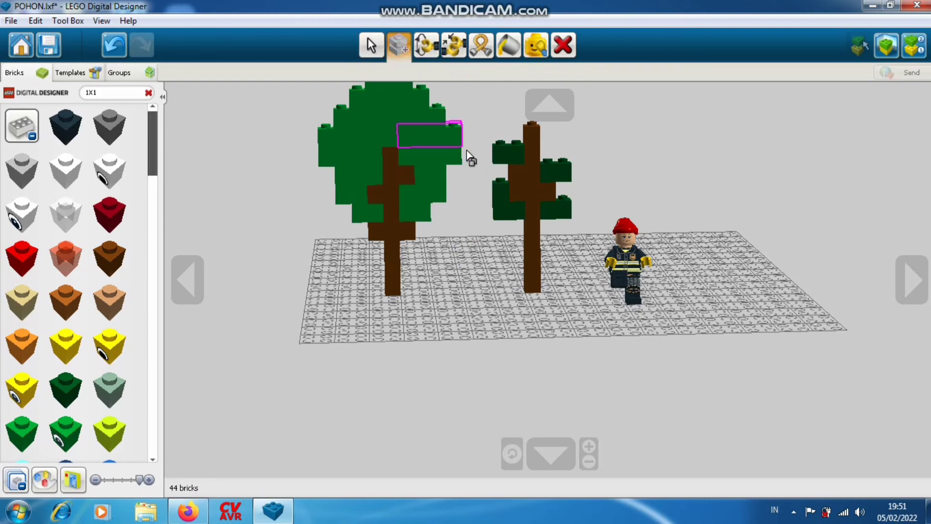
left_click(501, 189)
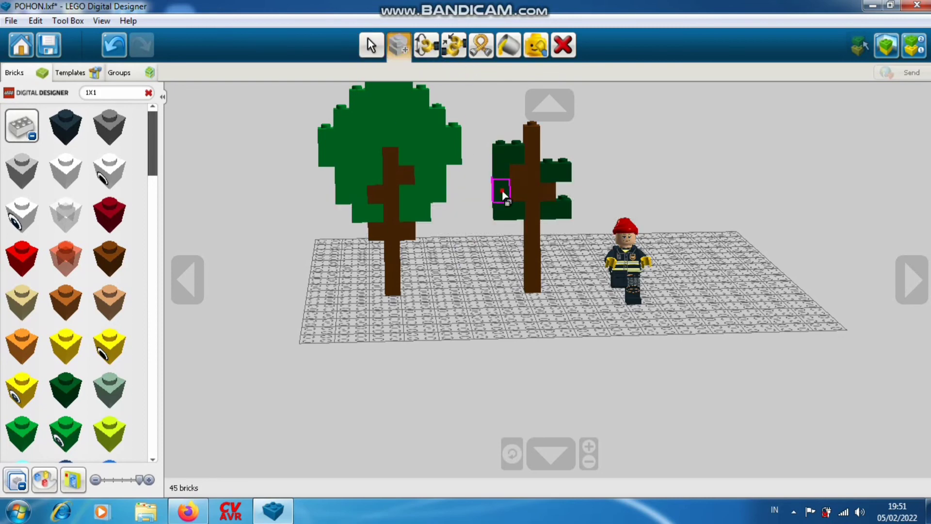
left_click(573, 194)
left_click(576, 197)
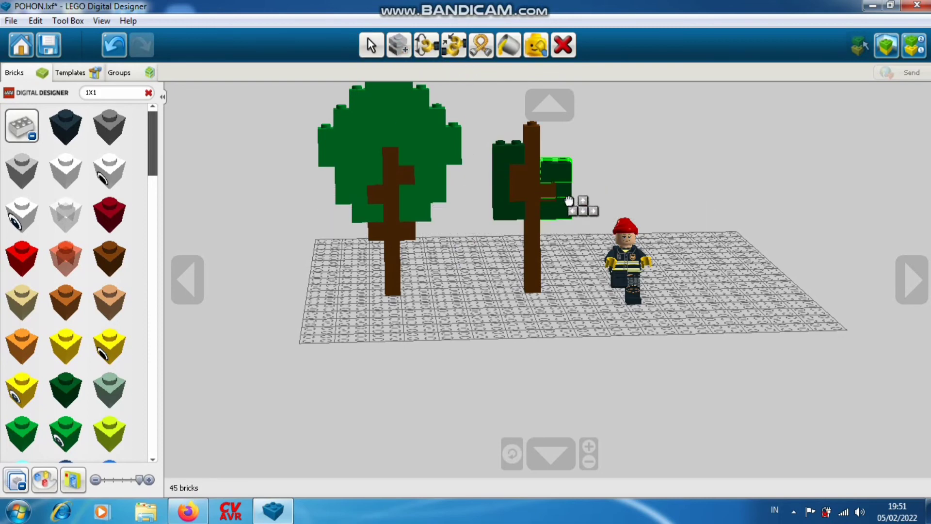
Clone the dark green 1X2 leaf bricks to build up the foliage on both sides of the new trunk
left_click(559, 170)
left_click(506, 151)
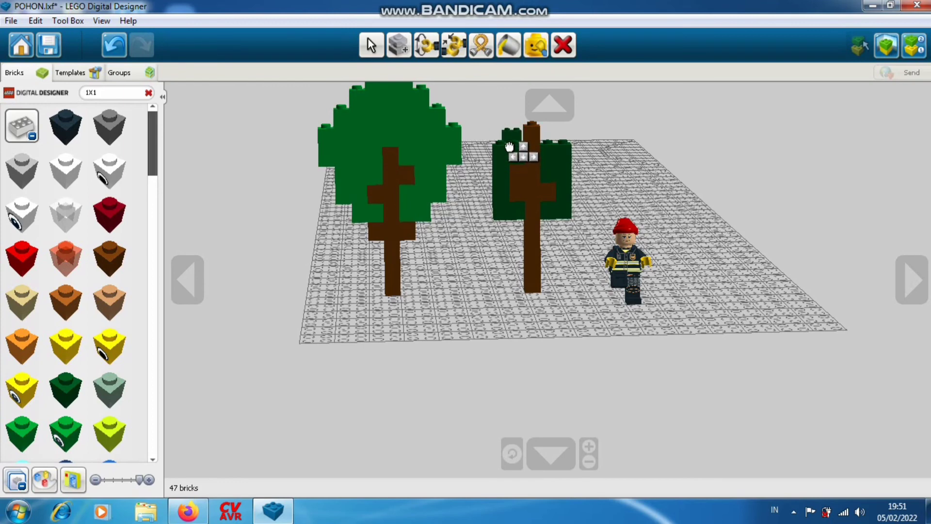
left_click(560, 144)
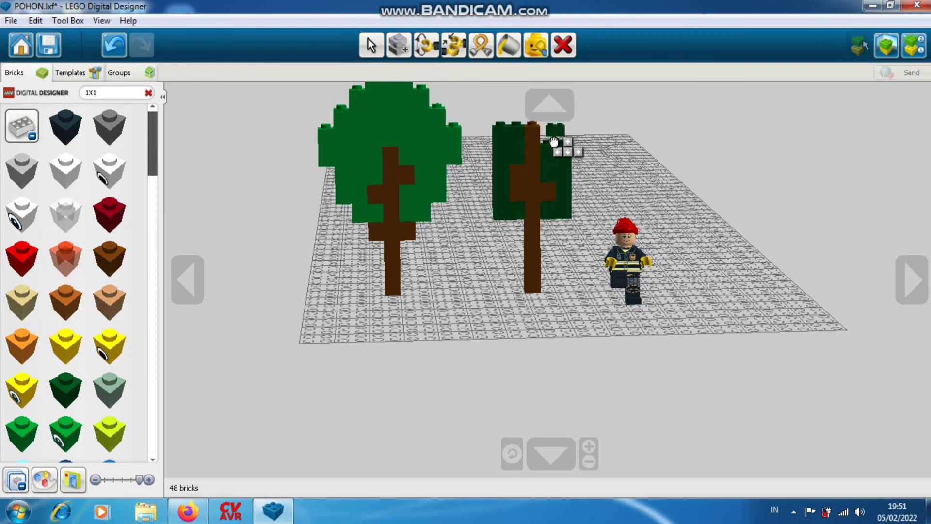
left_click(553, 147)
mouse_move(608, 168)
right_mouse_down()
mouse_move(580, 142)
mouse_move(590, 192)
right_mouse_up()
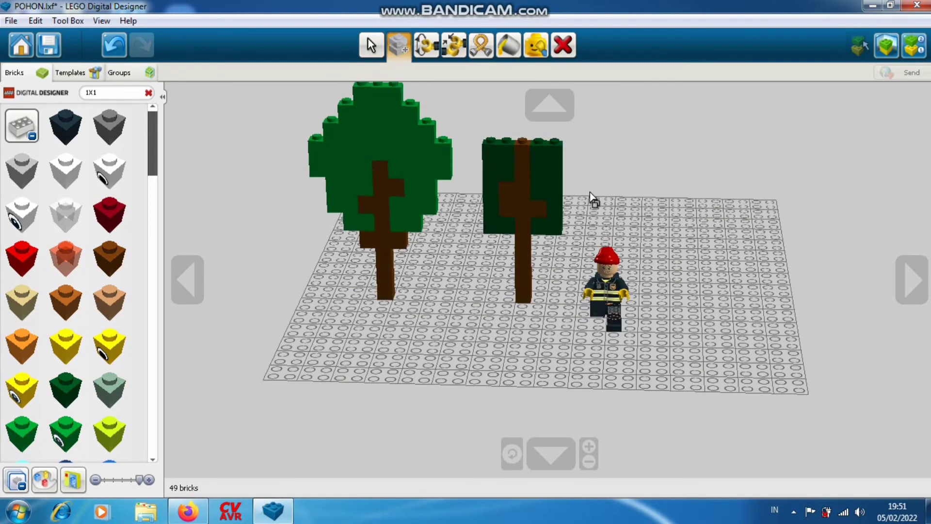
left_click(498, 151)
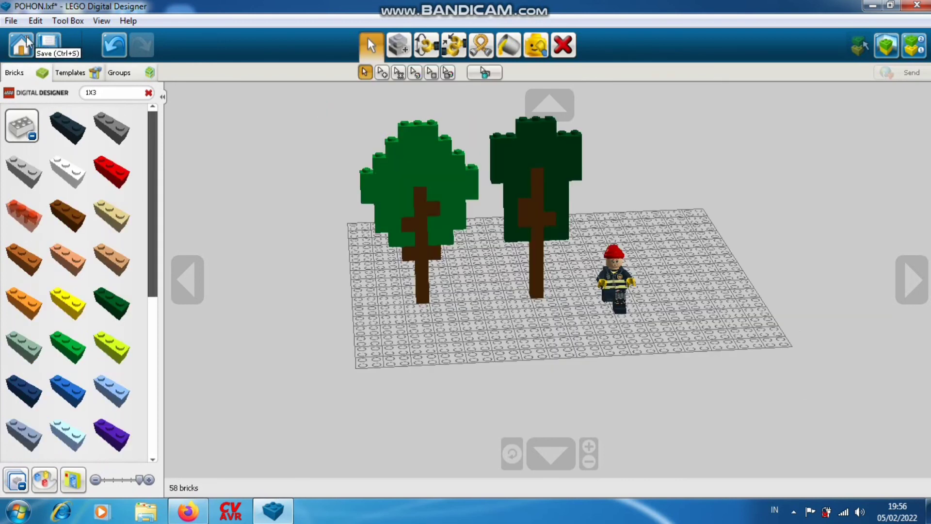
Save the POHON.lxf model
left_click(50, 45)
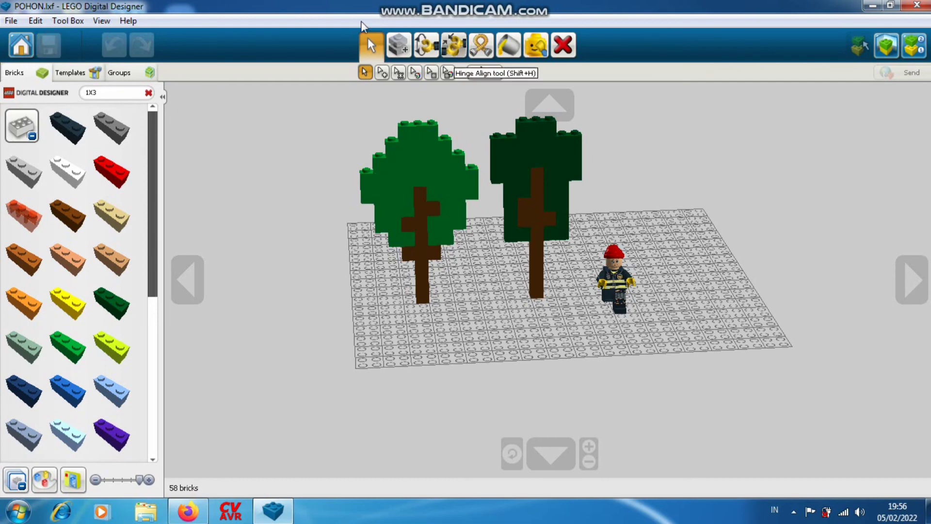
Return to the start screen and reopen the saved POHON.lxf model from the recent models
left_click(20, 46)
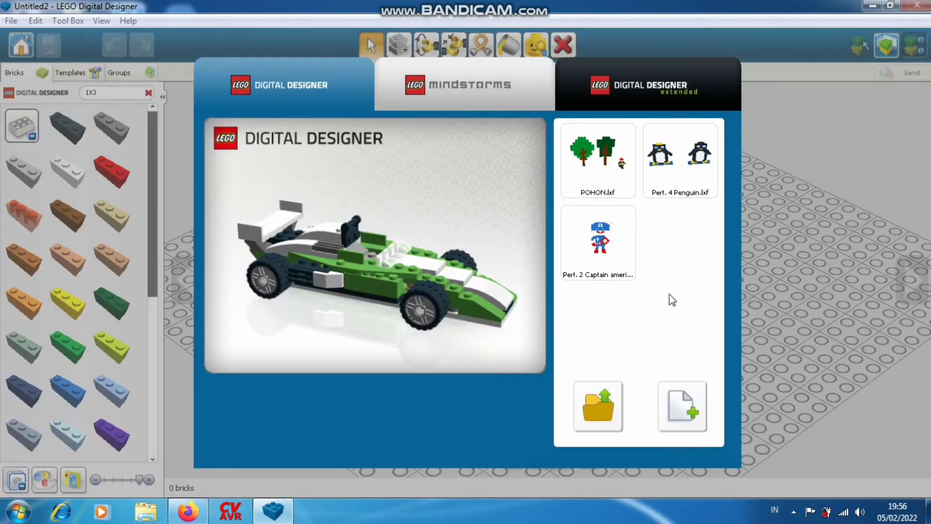
left_click(602, 157)
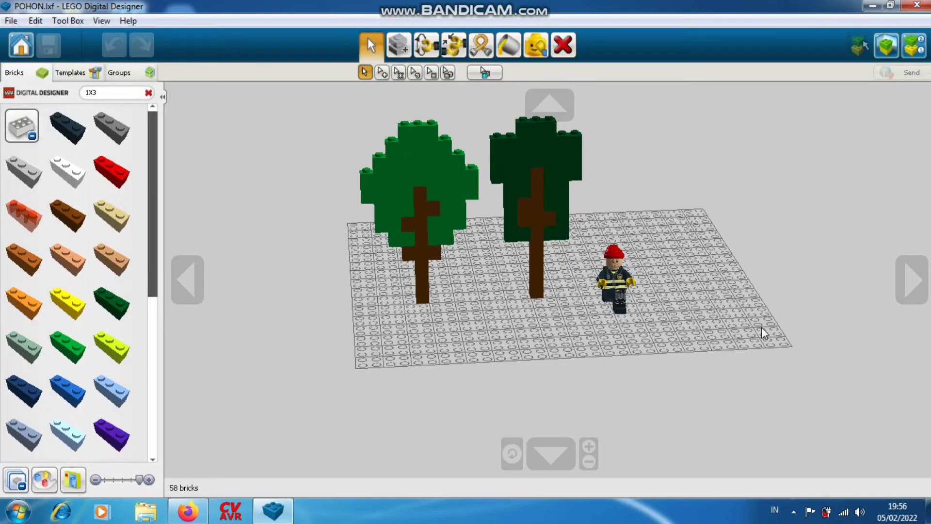
left_click(11, 20)
mouse_move(36, 20)
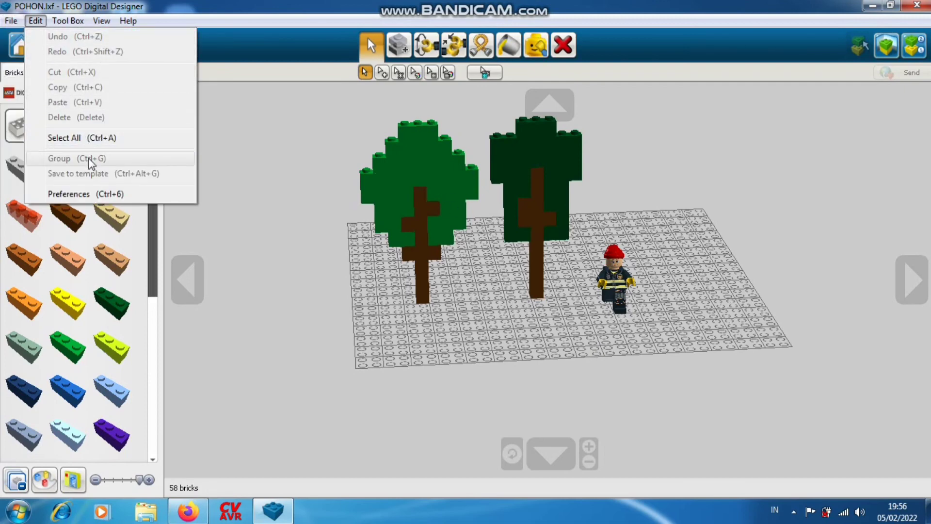
left_click(301, 151)
Save a copy of the model as POHON in LXF format inside a new Downloads folder named LEGGO
left_click(10, 21)
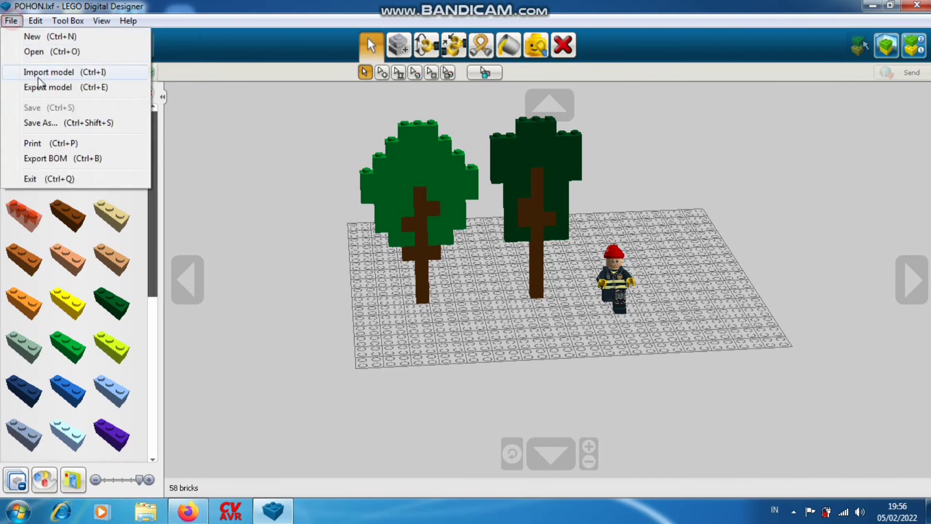
left_click(53, 123)
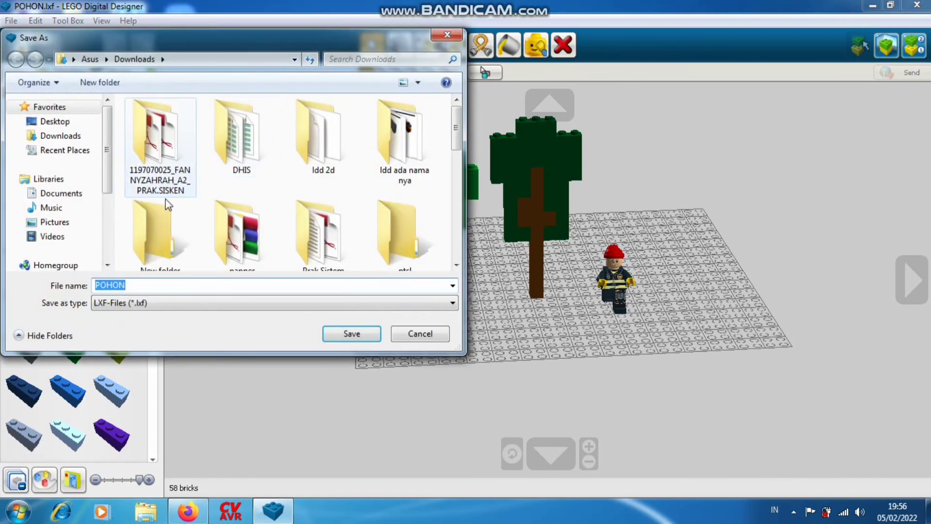
left_click(97, 82)
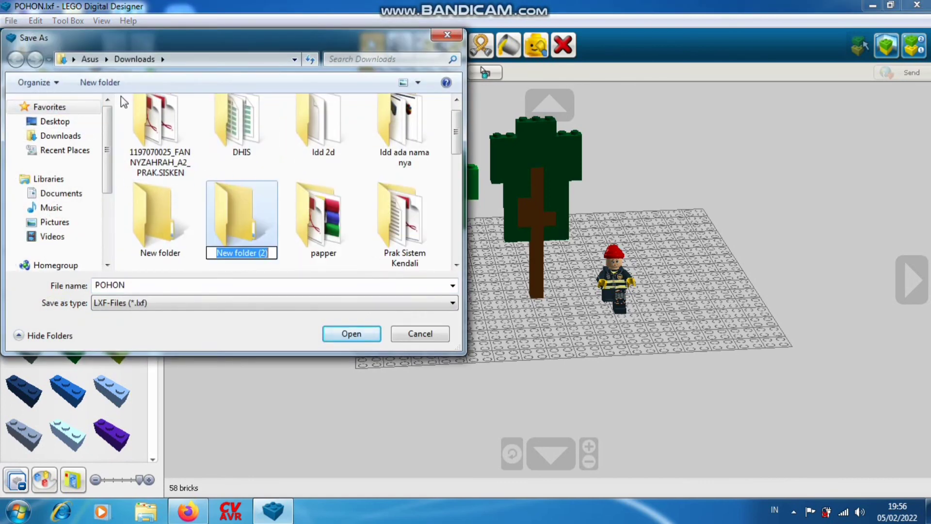
type("LE")
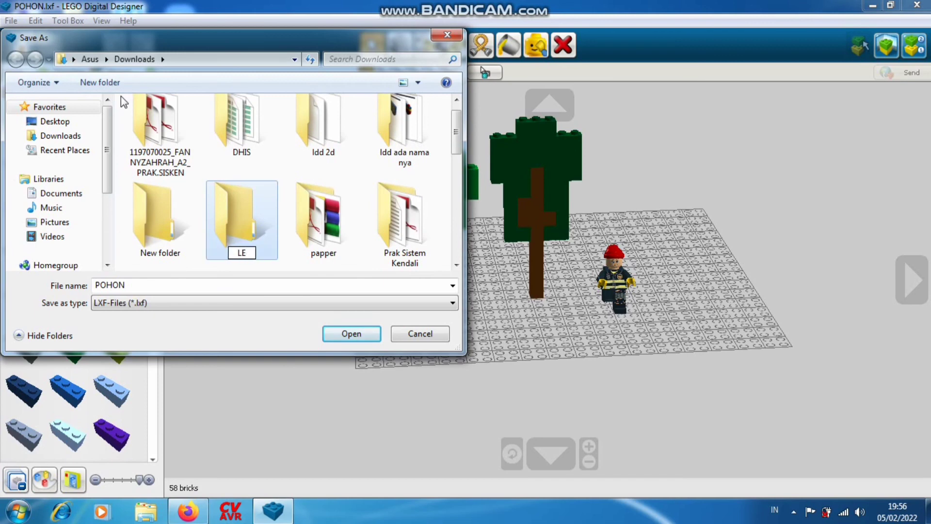
type("GGO")
key("Return")
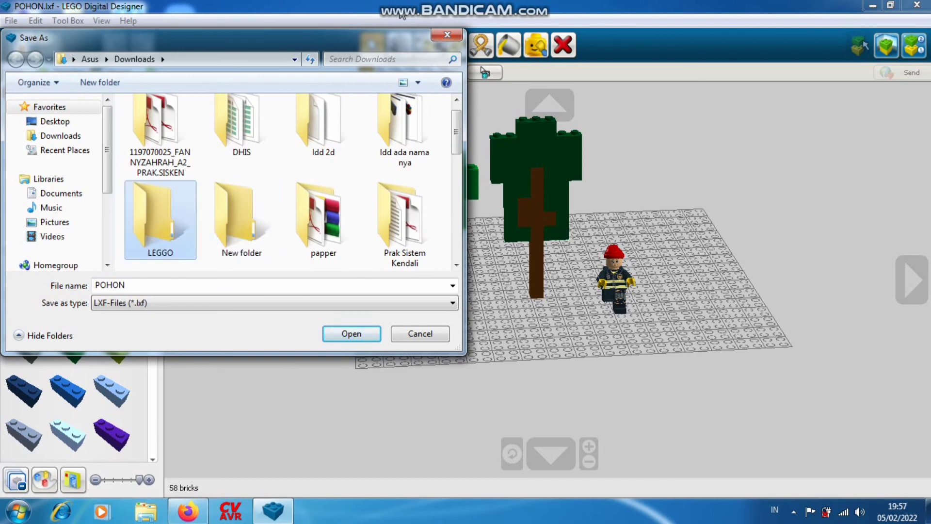
double_click(167, 226)
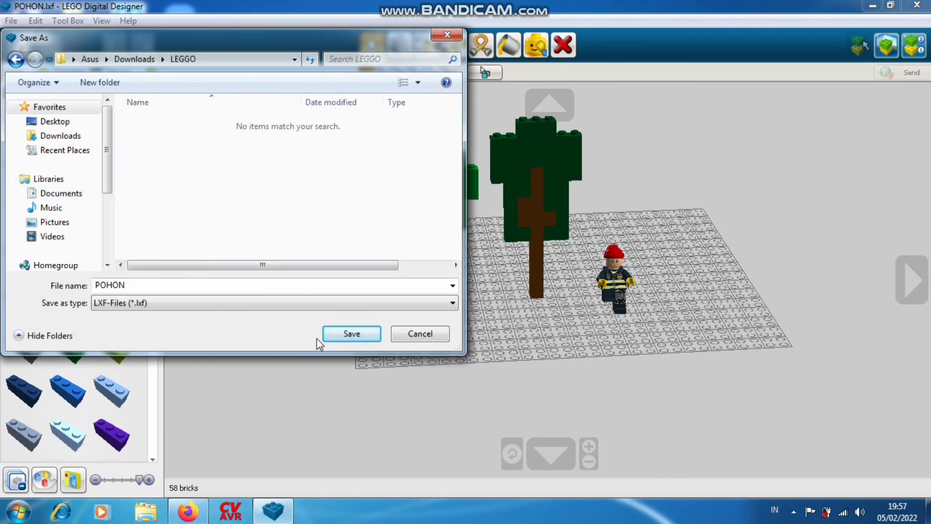
left_click(350, 331)
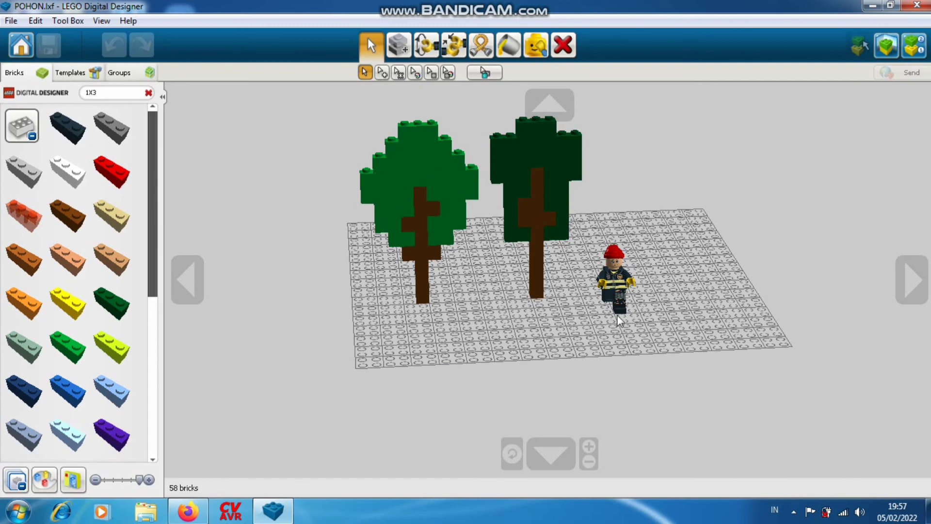
left_click(794, 512)
left_click(815, 443)
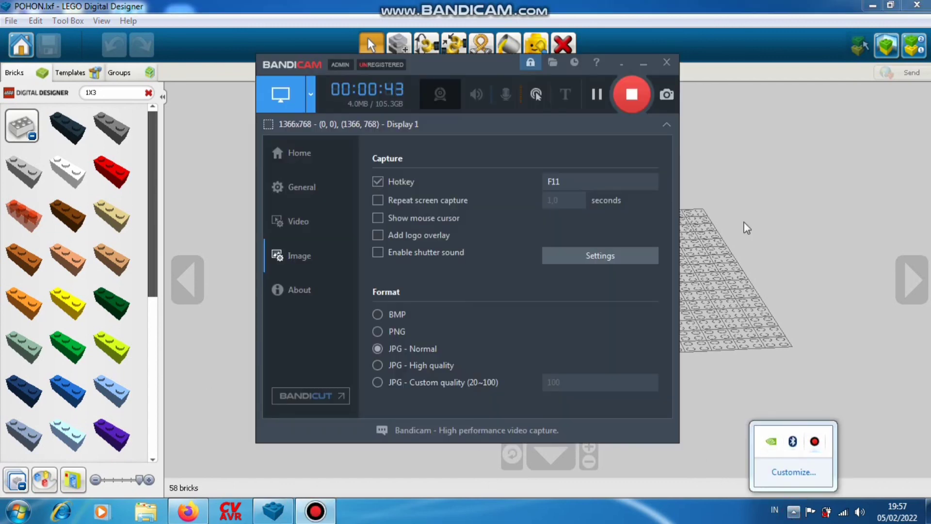